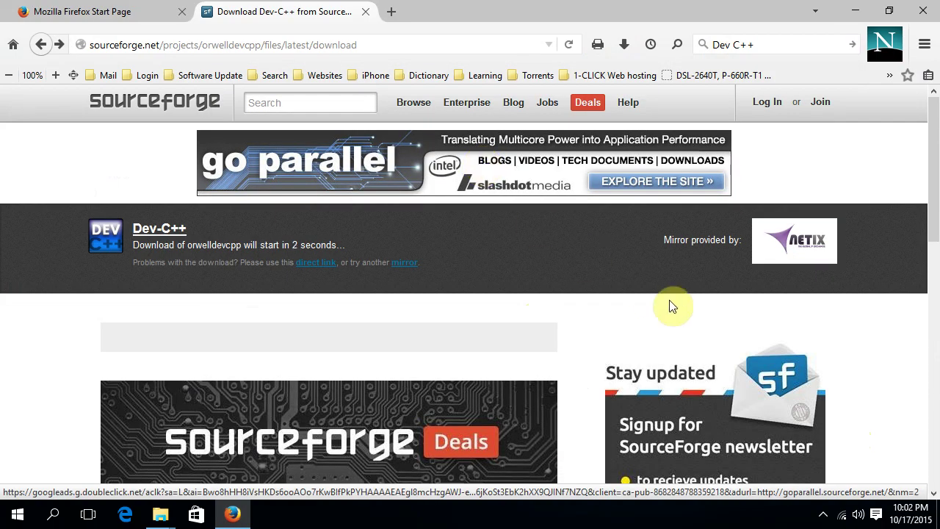
# Step: Check the user's Downloads folder for the Dev-Cpp 5.11 TDM-GCC 4.9.2 Setup file
pyautogui.click(855, 11)
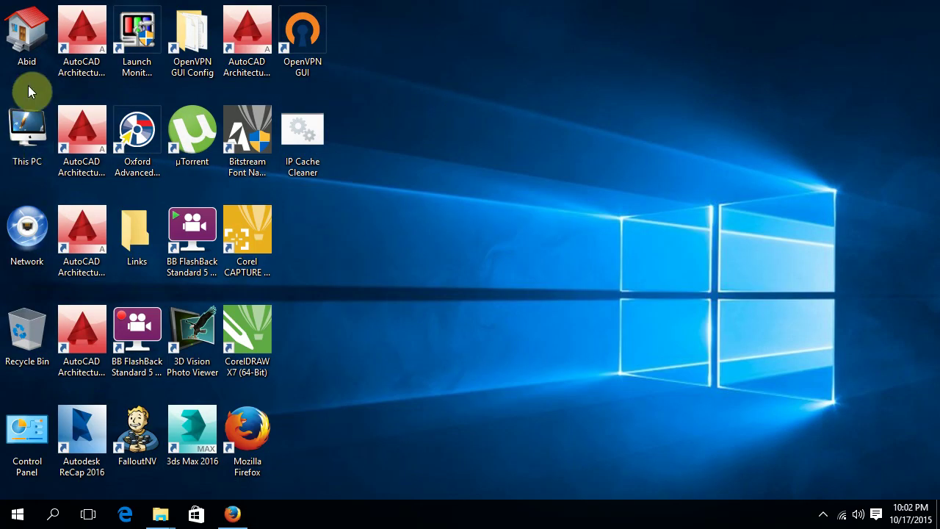
pyautogui.doubleClick(27, 41)
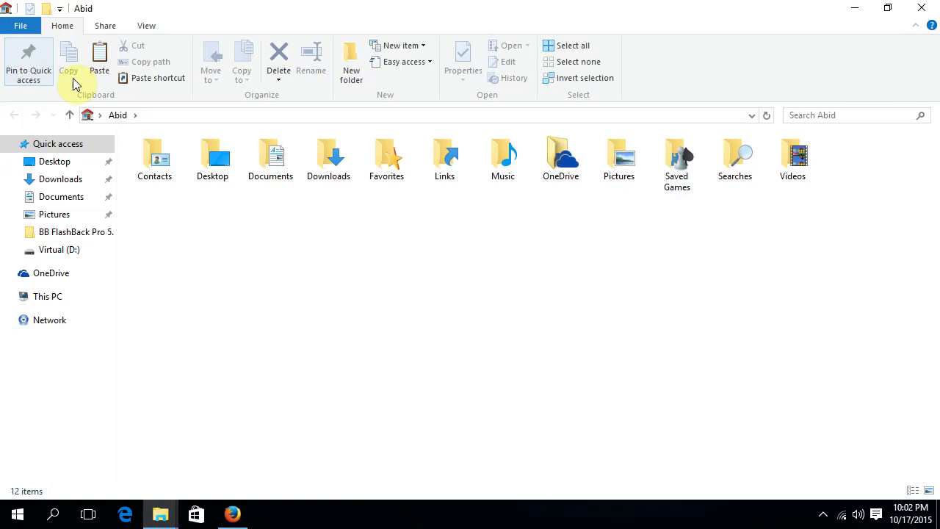
pyautogui.doubleClick(329, 165)
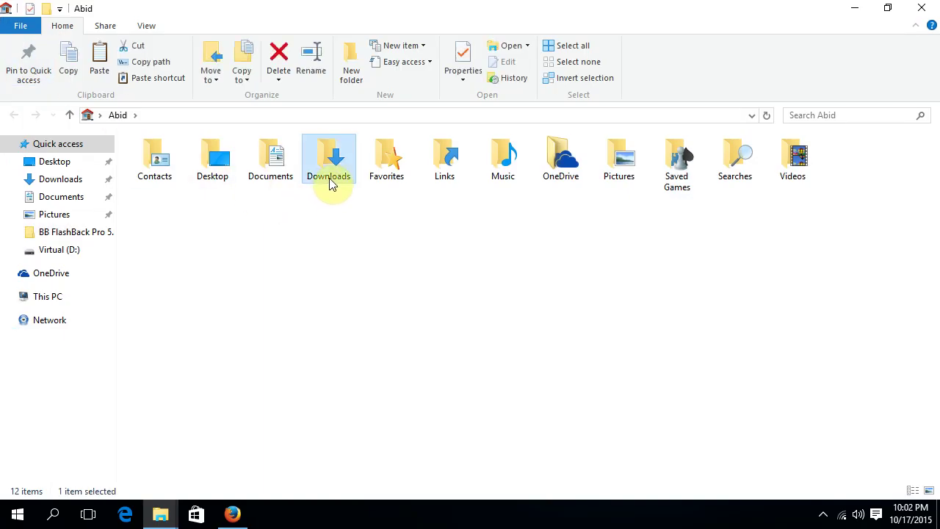
pyautogui.click(210, 162)
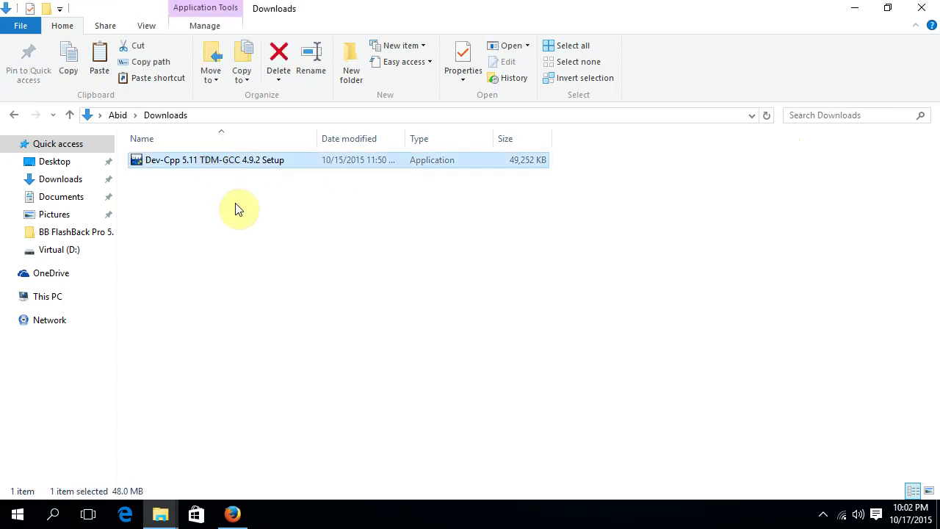
pyautogui.click(855, 10)
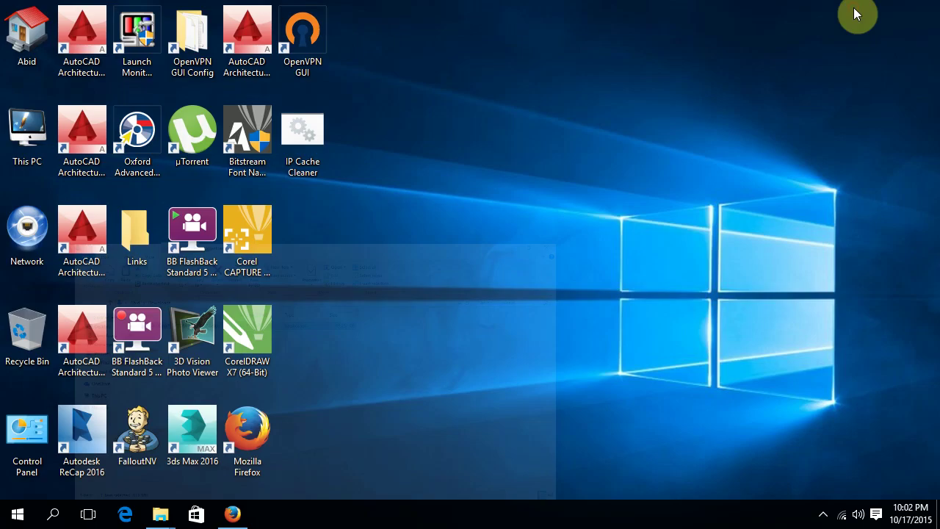
# Step: Return to Firefox, close the Dev-C++ download page and search the web for freeglut
pyautogui.click(234, 514)
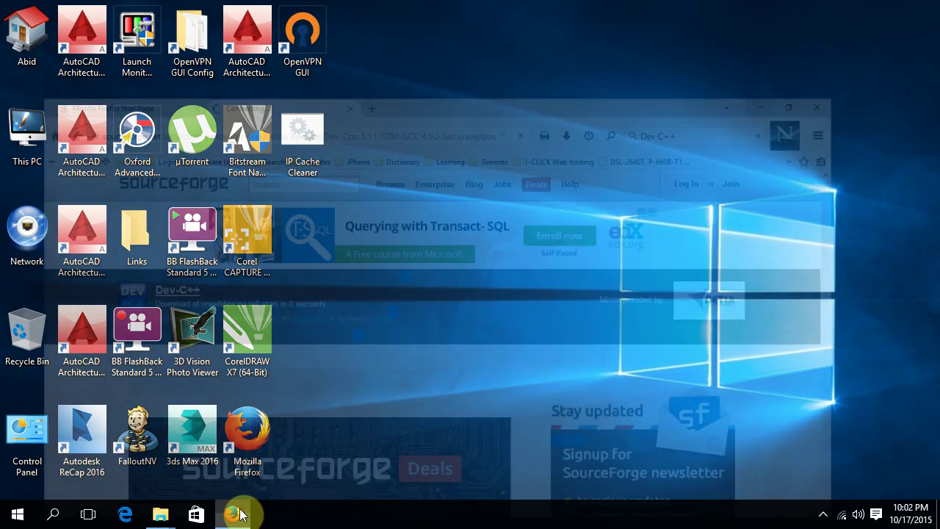
pyautogui.click(367, 12)
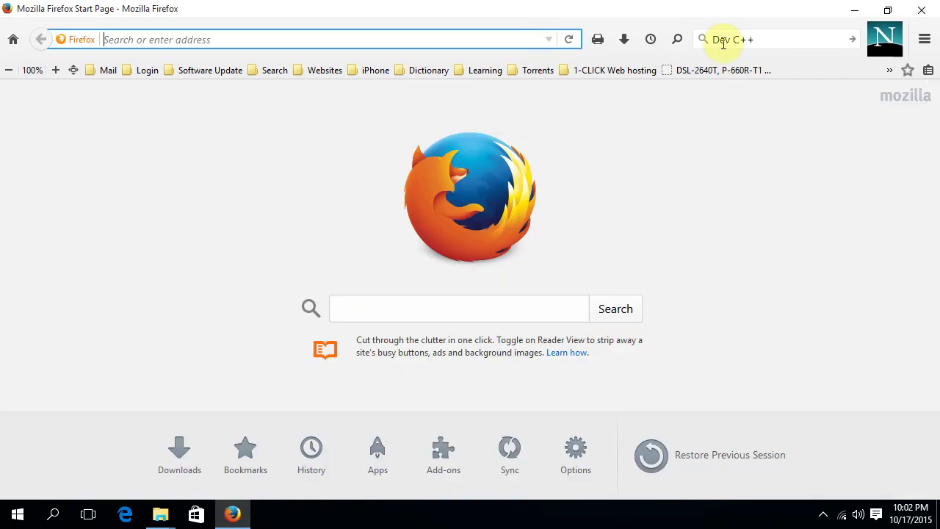
pyautogui.click(760, 40)
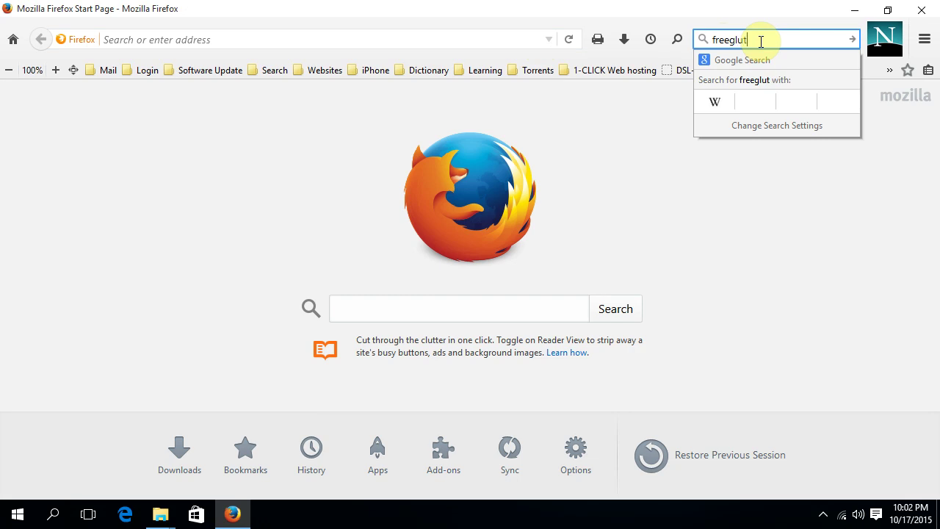
pyautogui.press('Return')
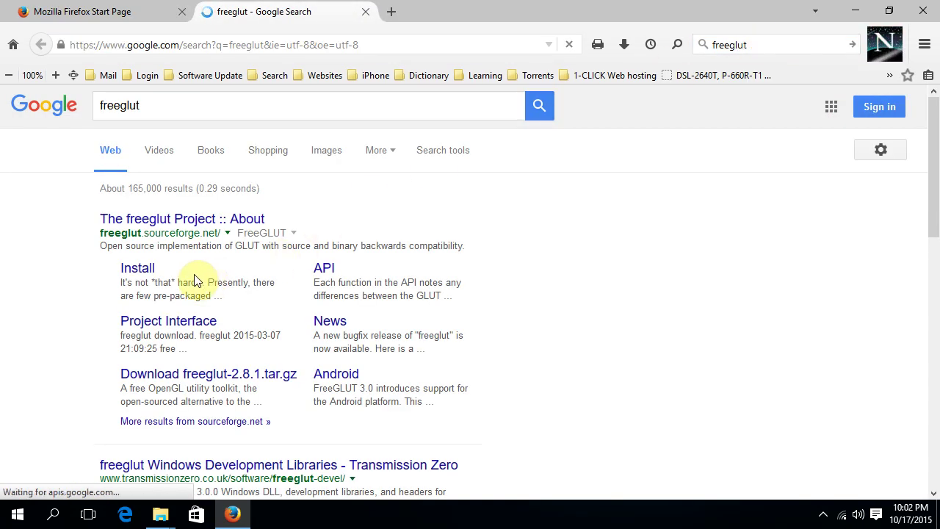
# Step: Open the freeglut Project site and follow its prepackaged release link for Windows binaries (MSVC and MinGW)
pyautogui.click(178, 220)
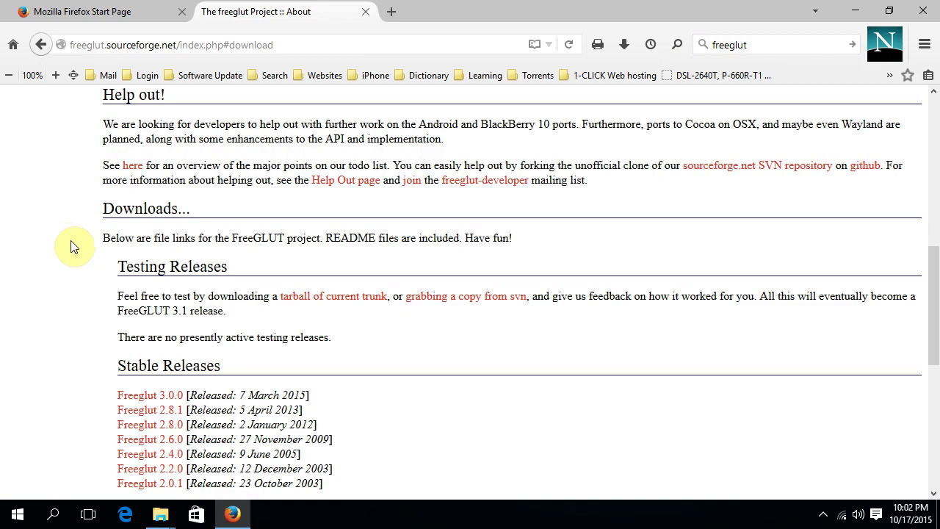
pyautogui.scroll(-8, 213, 273)
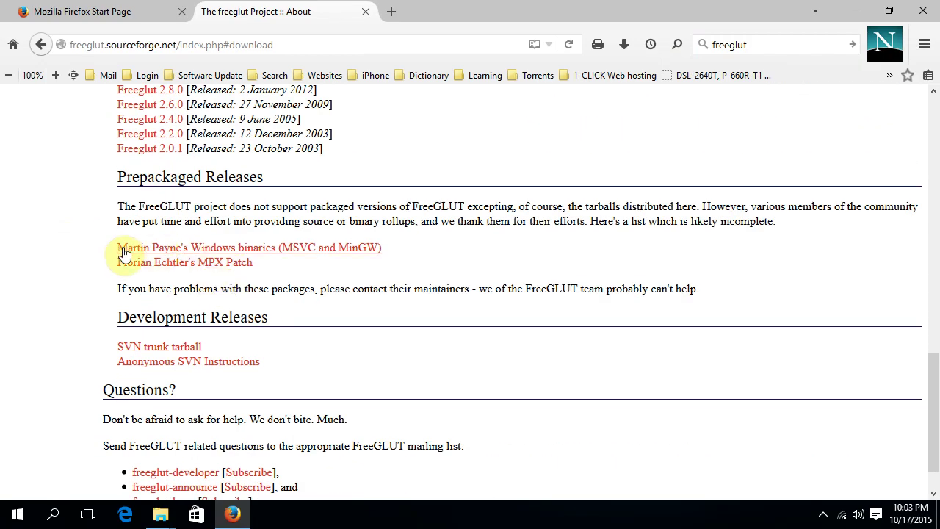
pyautogui.click(348, 250)
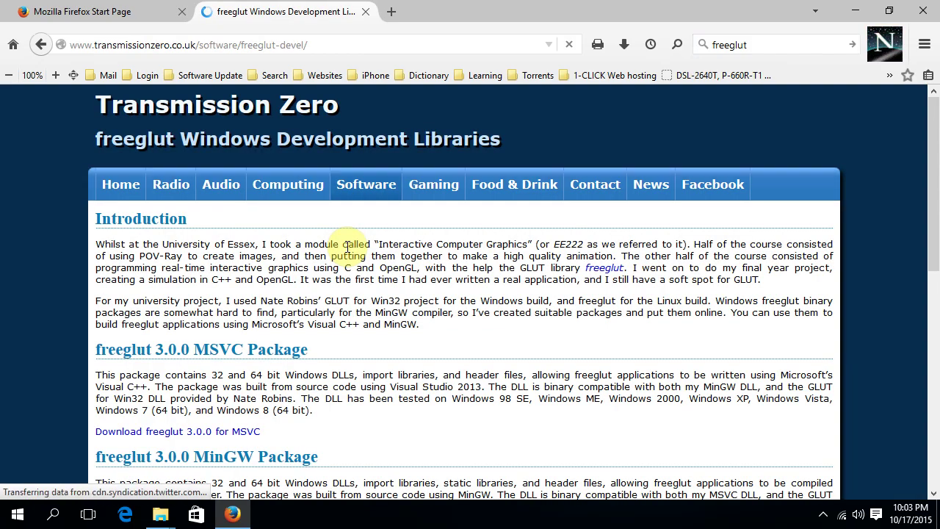
# Step: Download freeglut 3.0.0 for MinGW and save the zip as freeglut-MinGW-3.0.0-1.mp in Downloads
pyautogui.scroll(-5, 347, 251)
pyautogui.scroll(2, 347, 251)
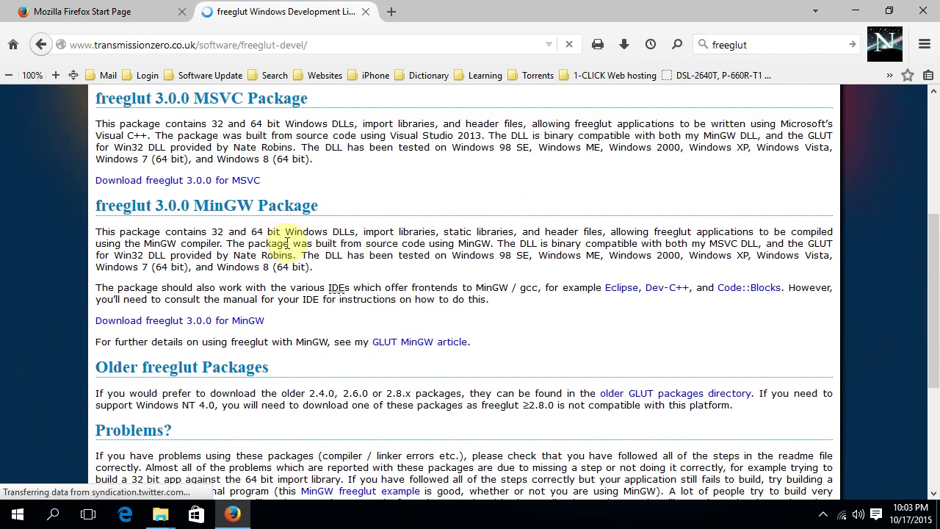
pyautogui.click(218, 323)
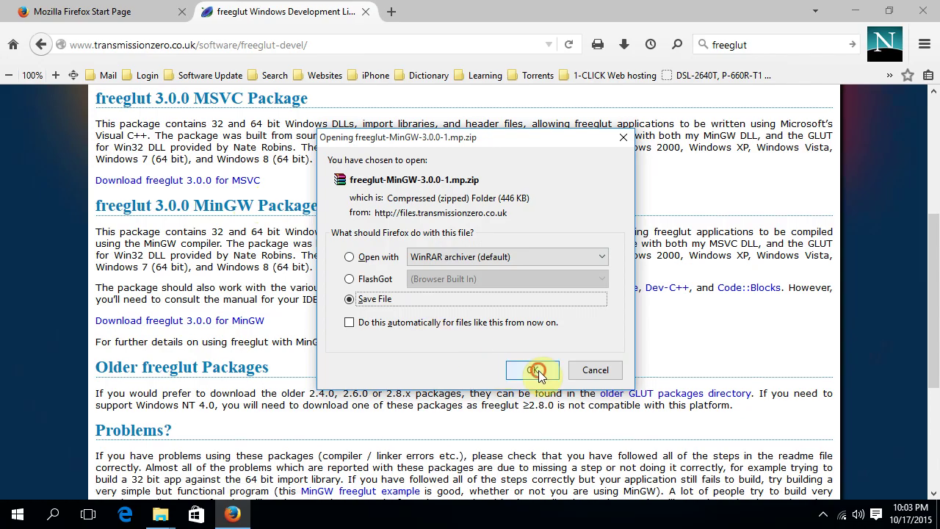
pyautogui.click(532, 370)
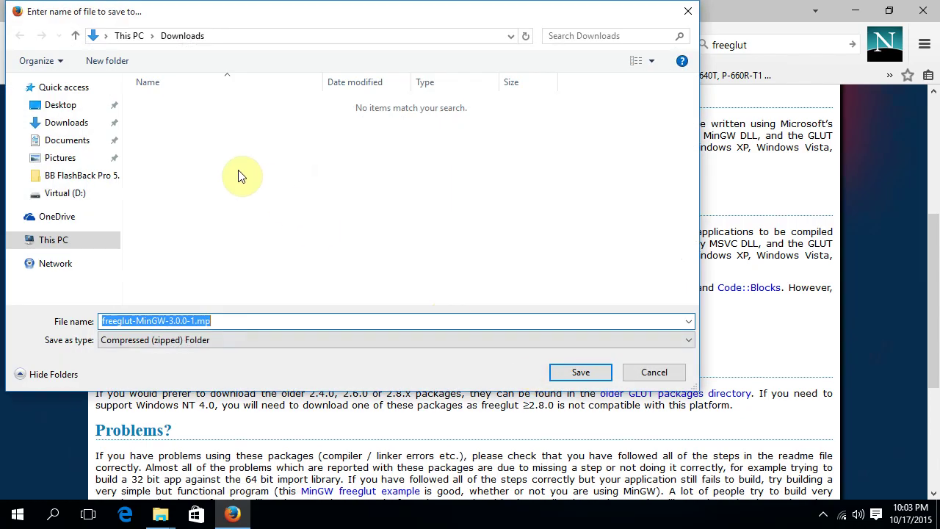
pyautogui.click(570, 373)
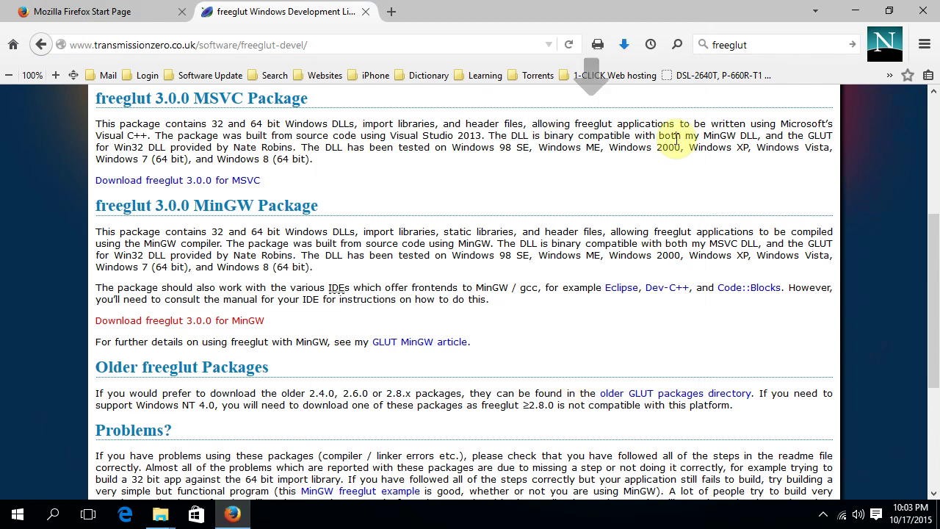
# Step: Open the Downloads folder in File Explorer and launch the Dev-Cpp 5.11 TDM-GCC 4.9.2 Setup
pyautogui.click(855, 10)
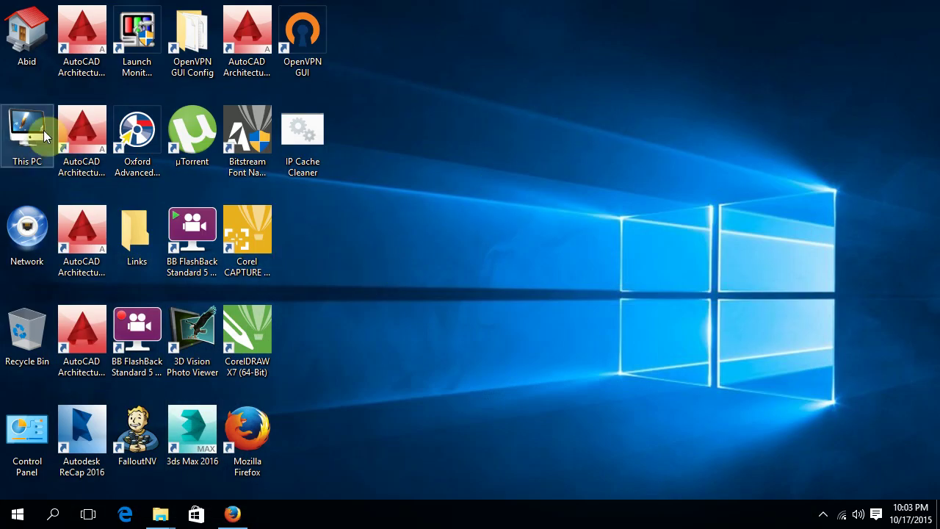
pyautogui.doubleClick(28, 43)
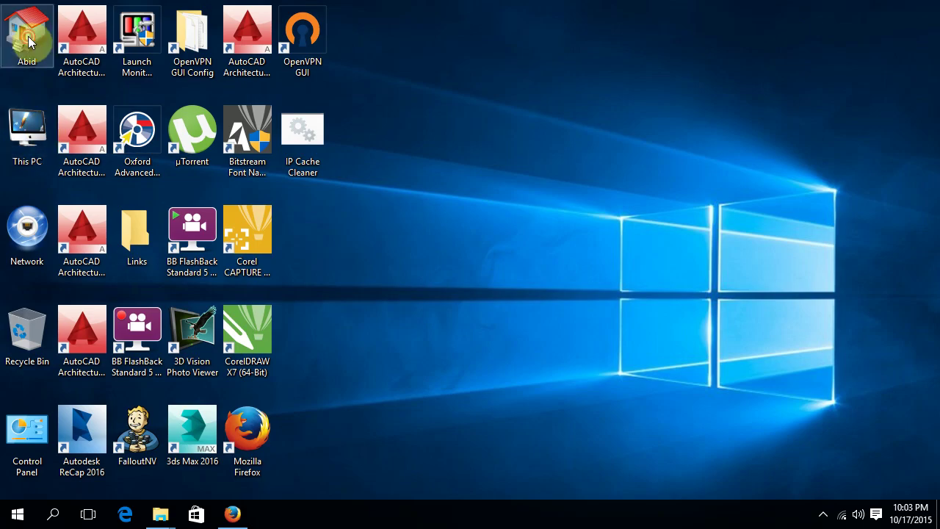
pyautogui.doubleClick(330, 165)
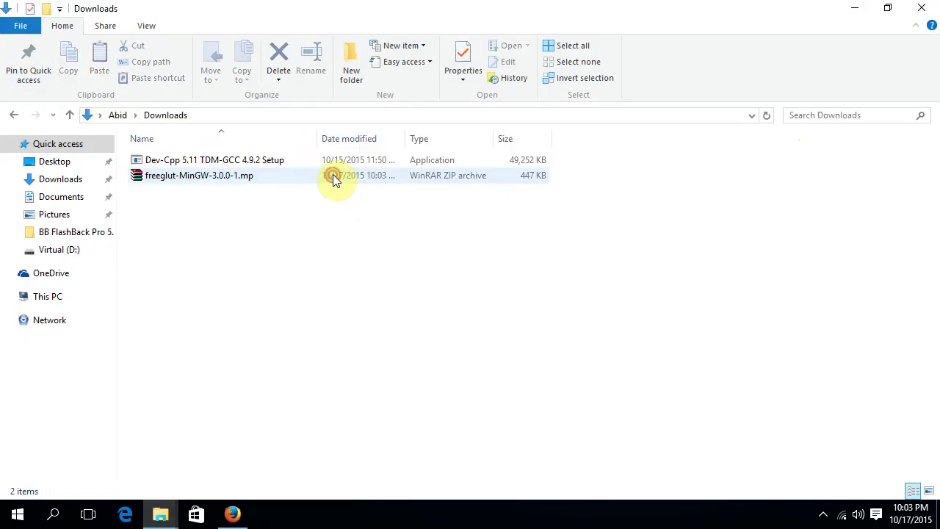
pyautogui.doubleClick(220, 162)
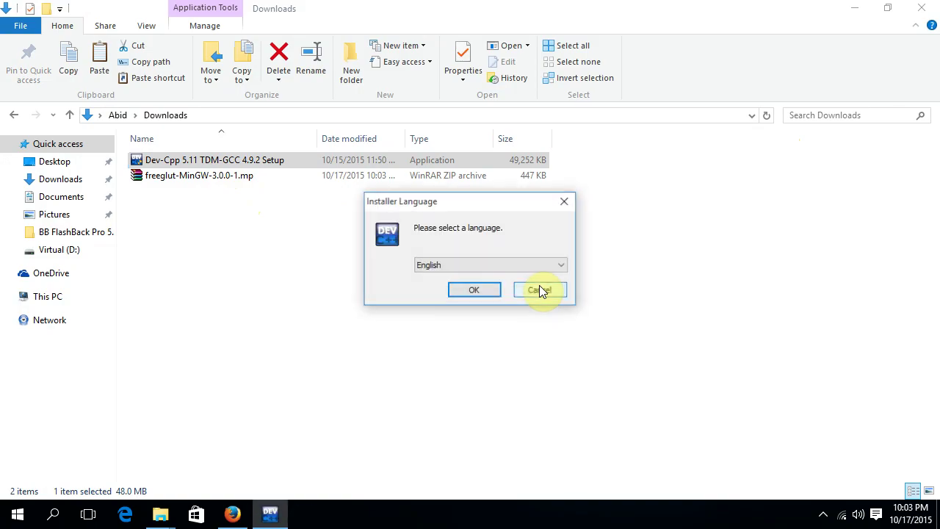
# Step: Install Dev-C++ 5.11 in English, accepting the license, with the Full component set in C:\Program Files (x86)\Dev-Cpp
pyautogui.click(474, 291)
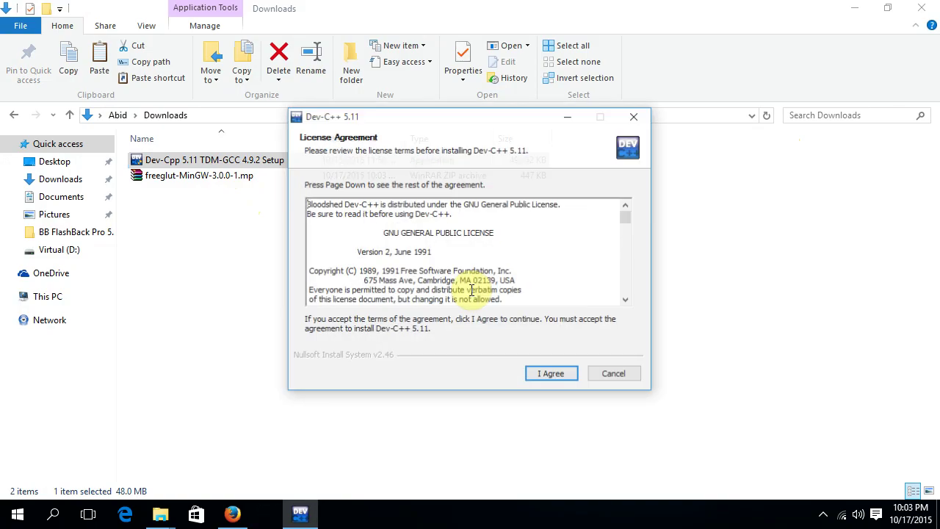
pyautogui.click(547, 374)
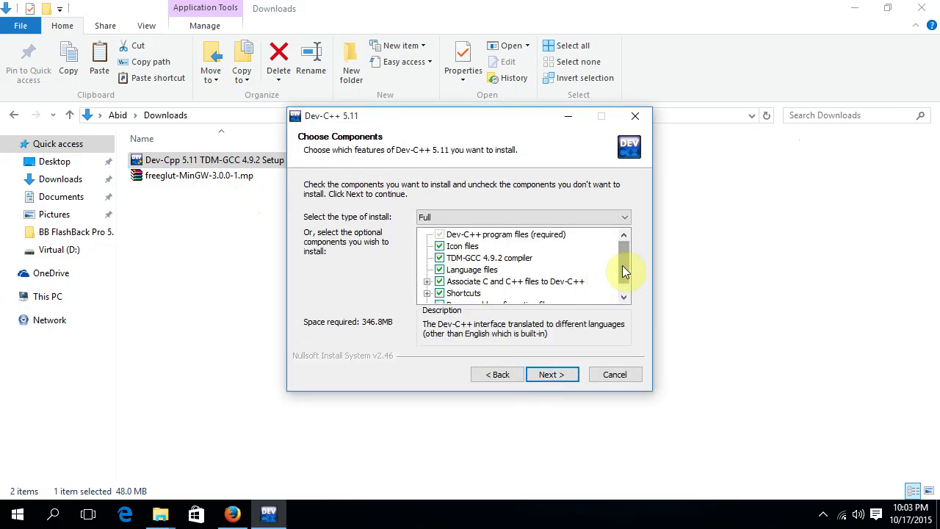
pyautogui.moveTo(622, 265); pyautogui.dragTo(624, 276)
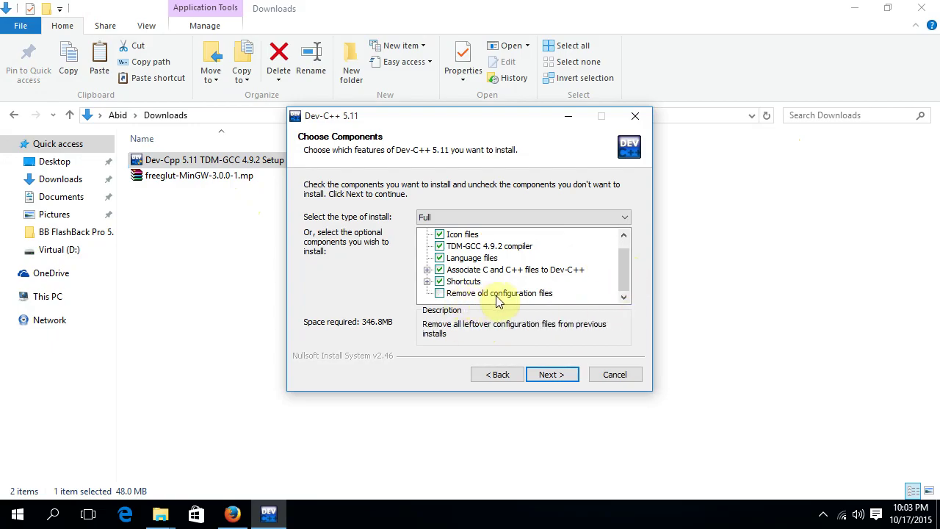
pyautogui.click(557, 375)
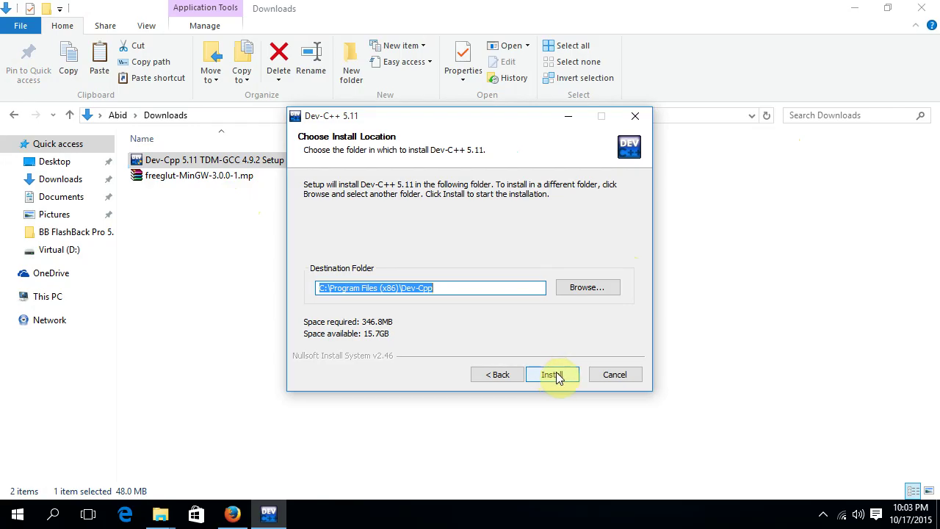
pyautogui.click(555, 372)
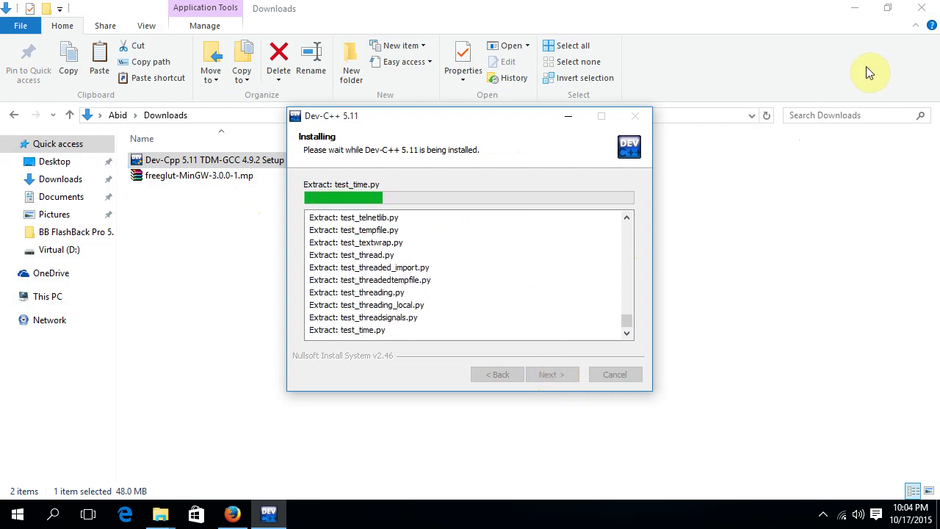
# Step: Clear the desktop behind the installer and finish the Dev-C++ 5.11 setup without running the program
pyautogui.click(855, 9)
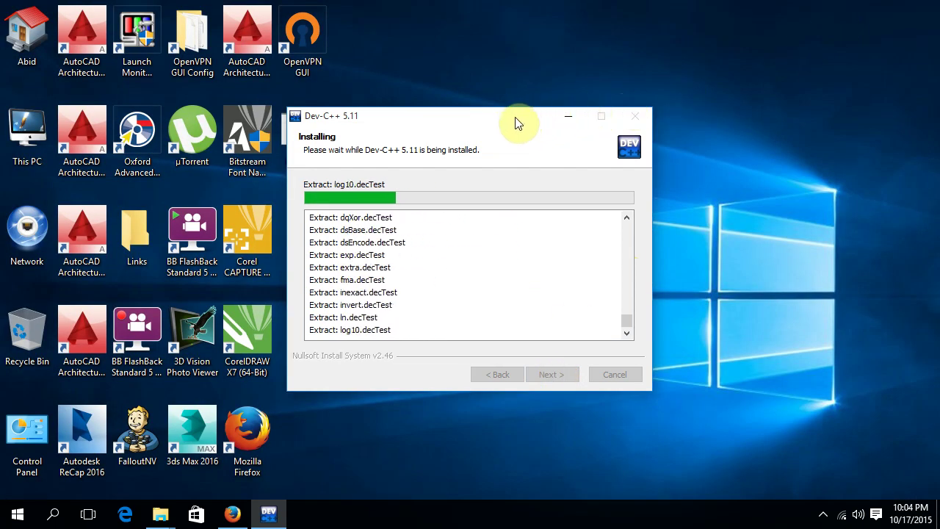
pyautogui.moveTo(514, 121); pyautogui.dragTo(599, 114)
pyautogui.click(572, 69)
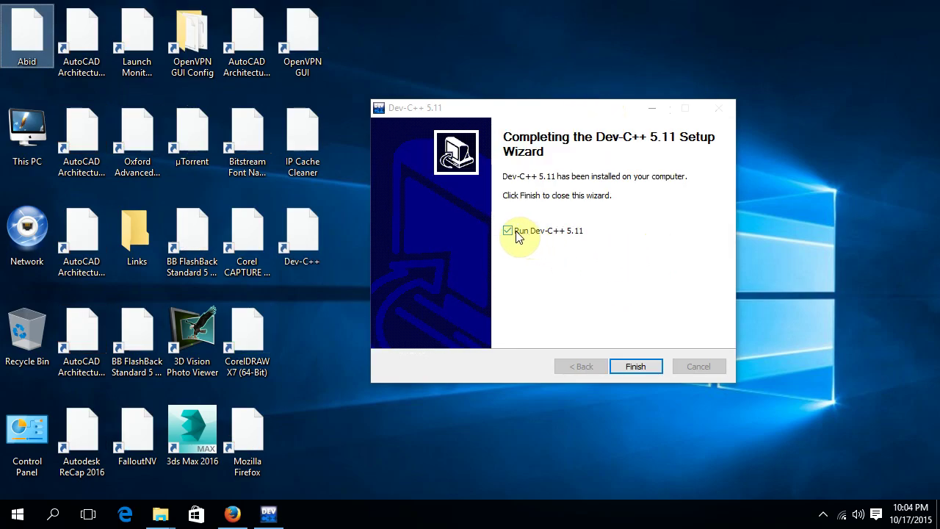
pyautogui.click(507, 231)
pyautogui.click(636, 367)
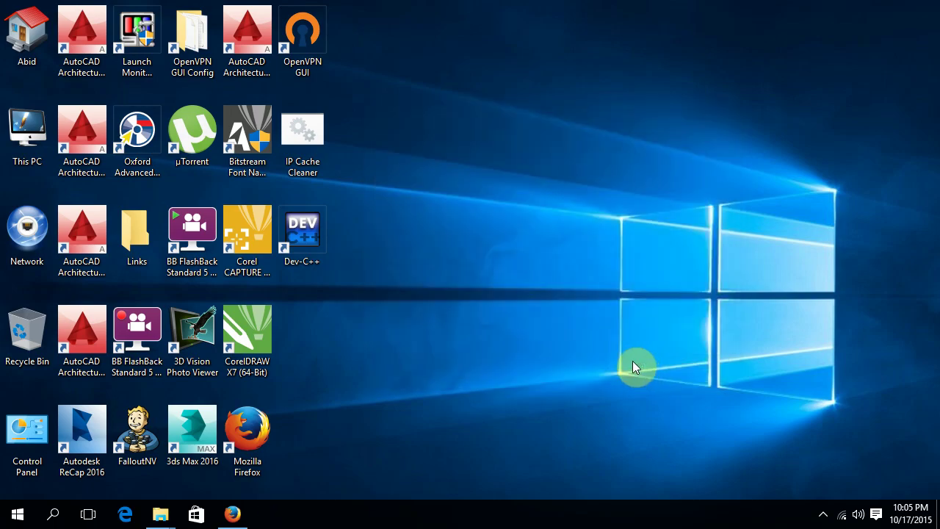
# Step: Extract the freeglut-MinGW-3.0.0-1.mp archive directly into the Downloads folder with WinRAR
pyautogui.doubleClick(40, 40)
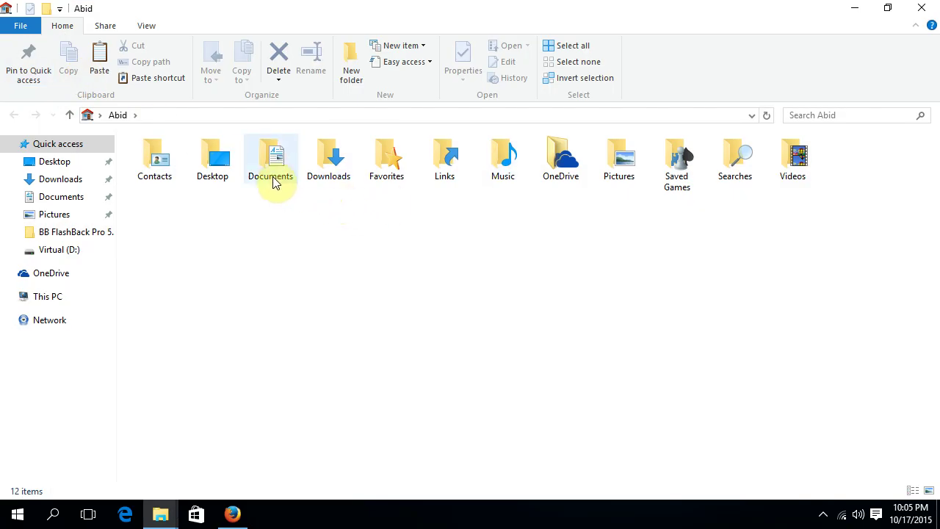
pyautogui.click(329, 178)
pyautogui.doubleClick(328, 178)
pyautogui.click(216, 175)
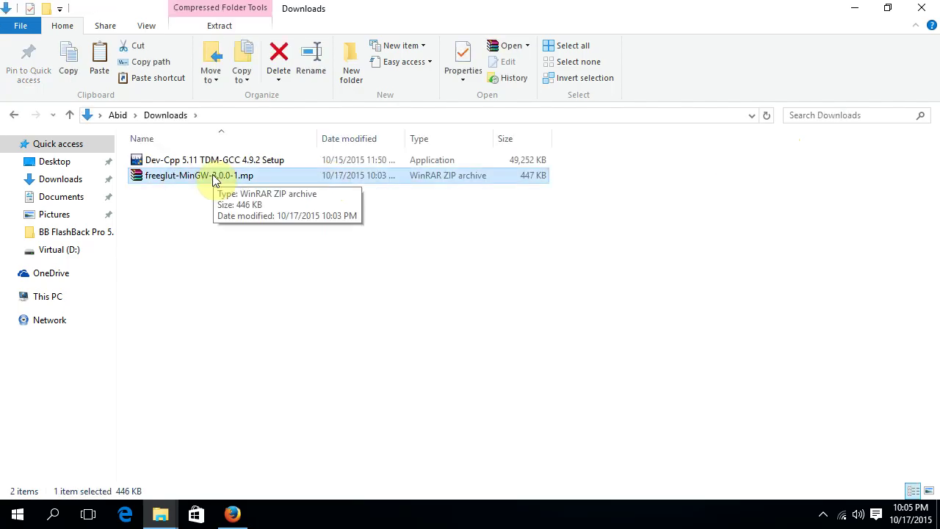
pyautogui.rightClick(212, 179)
pyautogui.moveTo(262, 203)
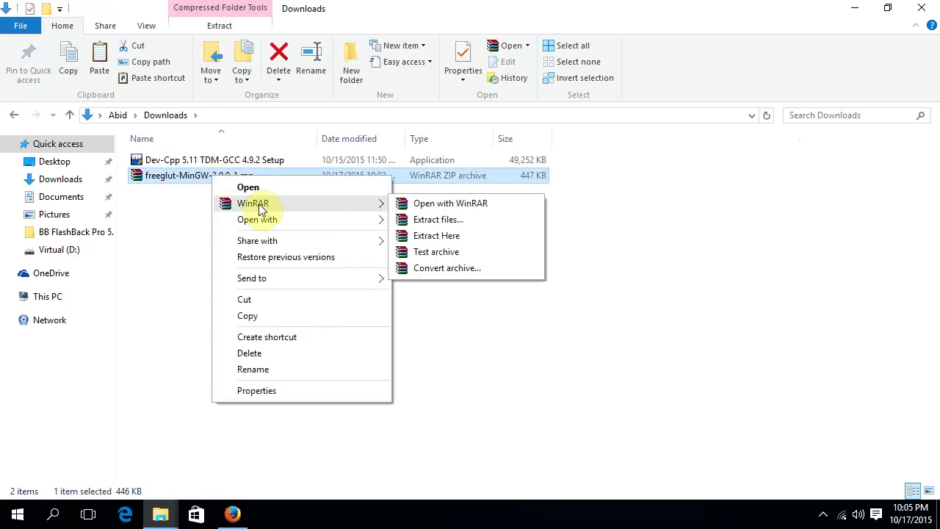
pyautogui.click(450, 236)
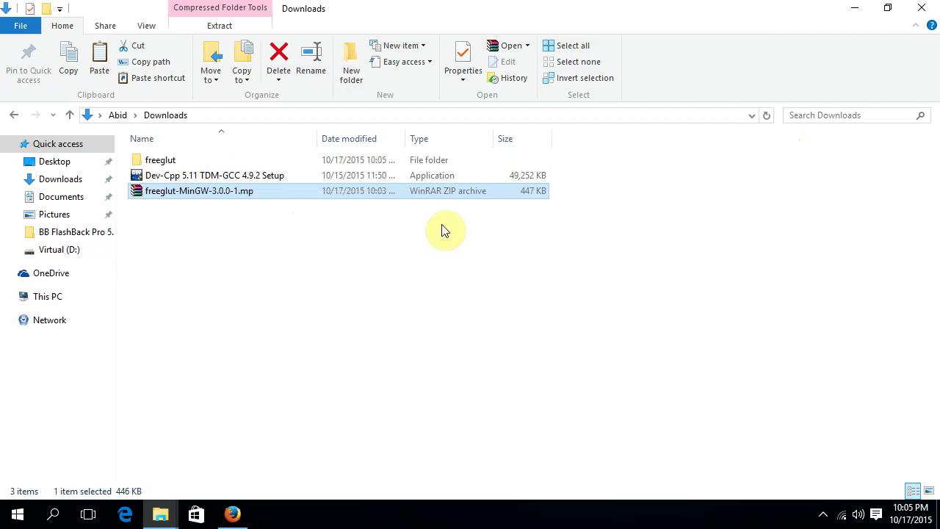
# Step: Fit the Downloads window to the right half of the desktop at full height and open This PC in a second window
pyautogui.click(183, 161)
pyautogui.moveTo(335, 11); pyautogui.dragTo(939, 6)
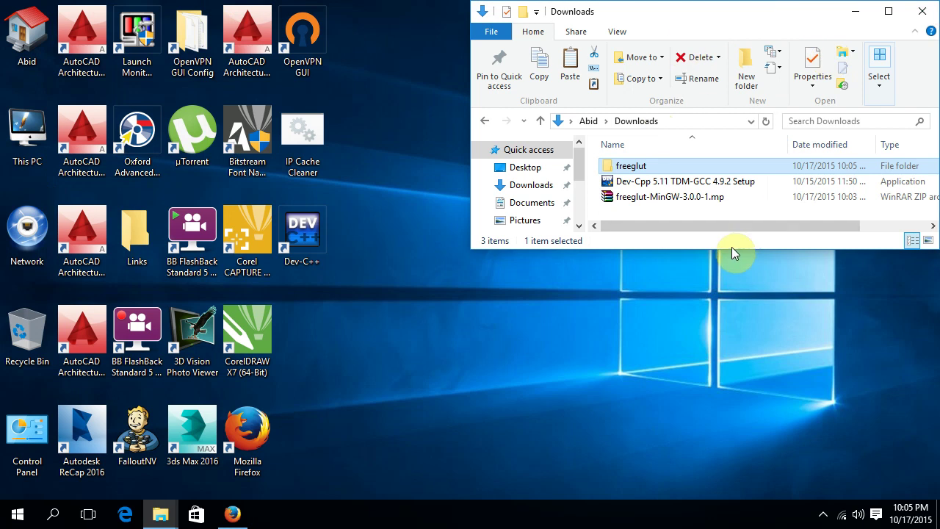
pyautogui.moveTo(734, 248); pyautogui.dragTo(734, 489)
pyautogui.click(31, 62)
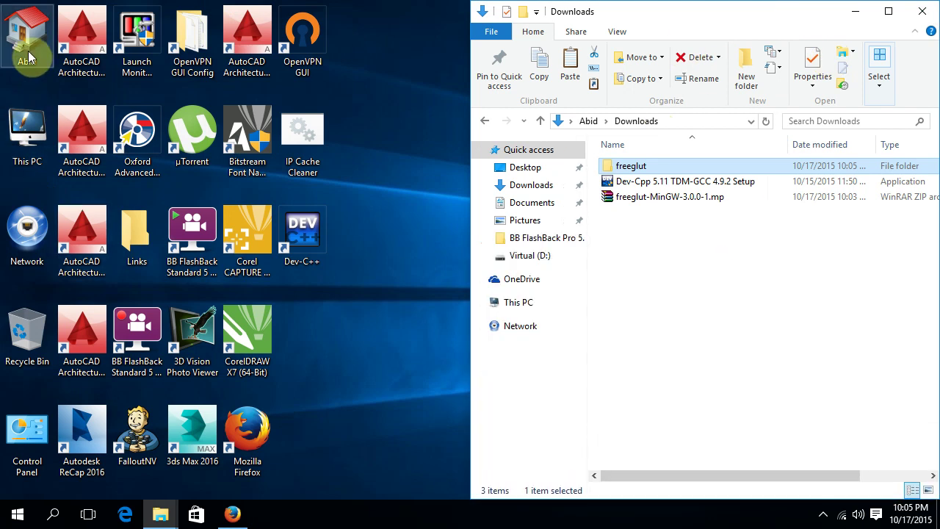
pyautogui.doubleClick(27, 132)
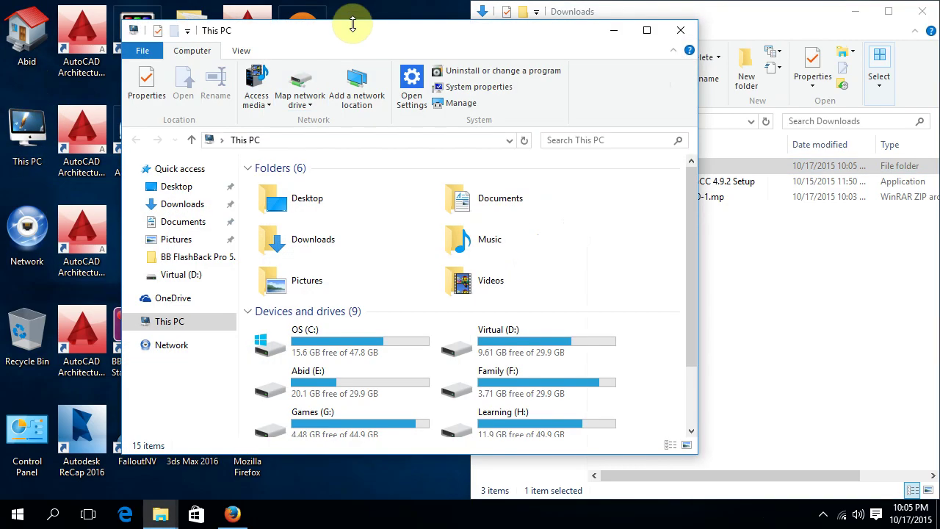
# Step: Snap the This PC window to the left half of the desktop and open C:\Program Files (x86)\Dev-Cpp\MinGW64\x86_64-w64-mingw32\include\GL in it
pyautogui.moveTo(352, 24); pyautogui.dragTo(2, 22)
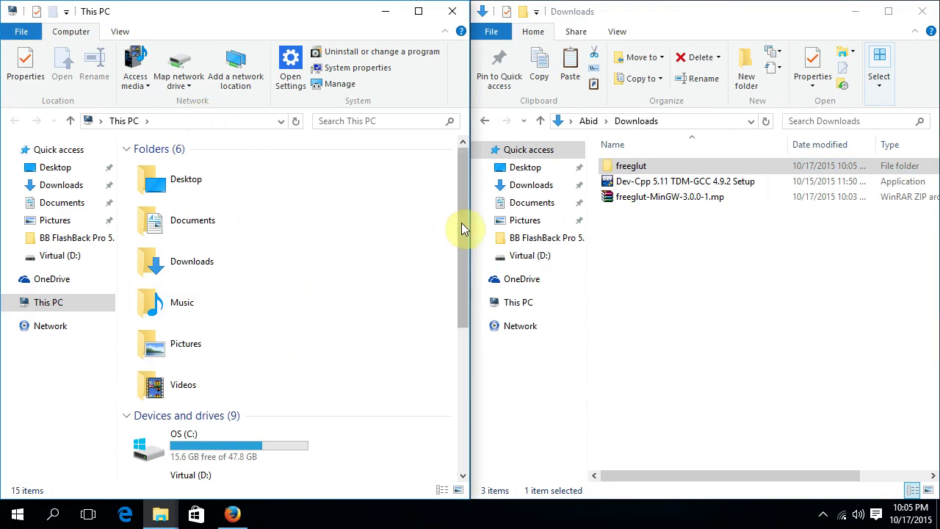
pyautogui.moveTo(461, 227); pyautogui.dragTo(465, 350)
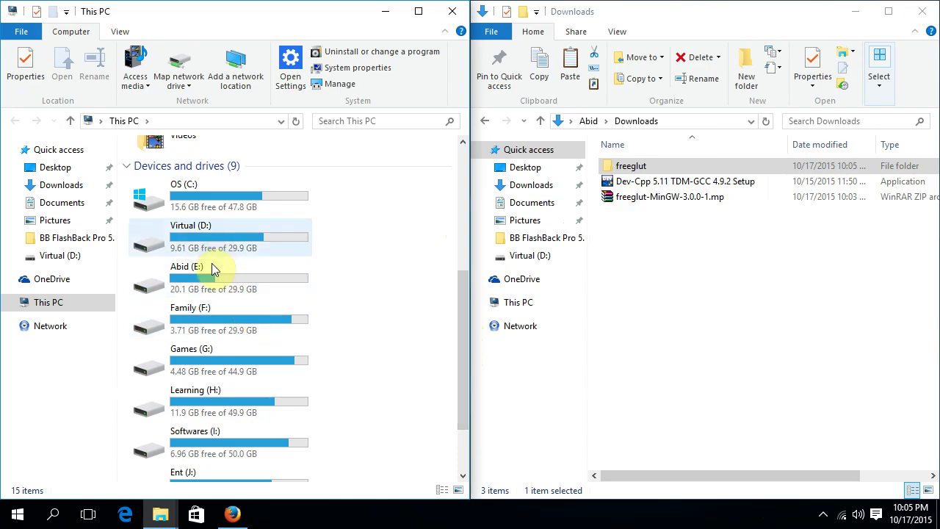
pyautogui.doubleClick(208, 193)
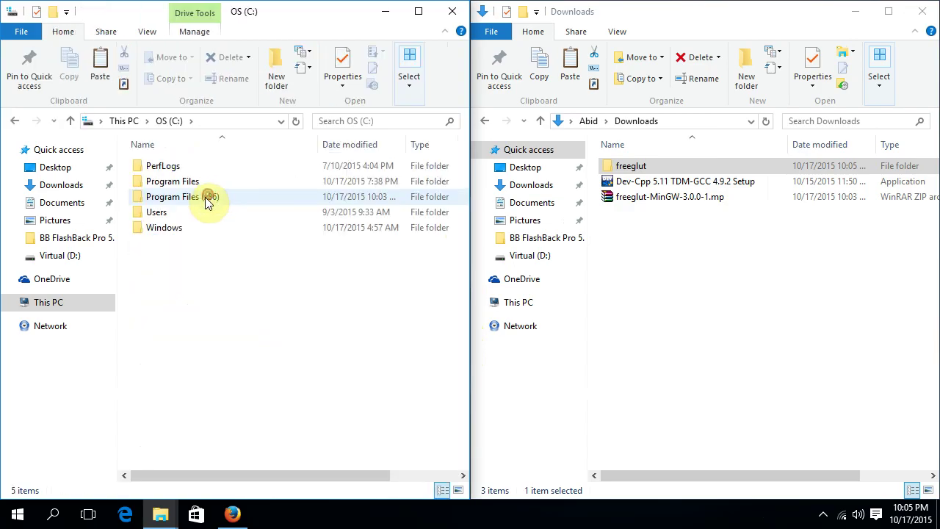
pyautogui.doubleClick(206, 196)
pyautogui.click(168, 243)
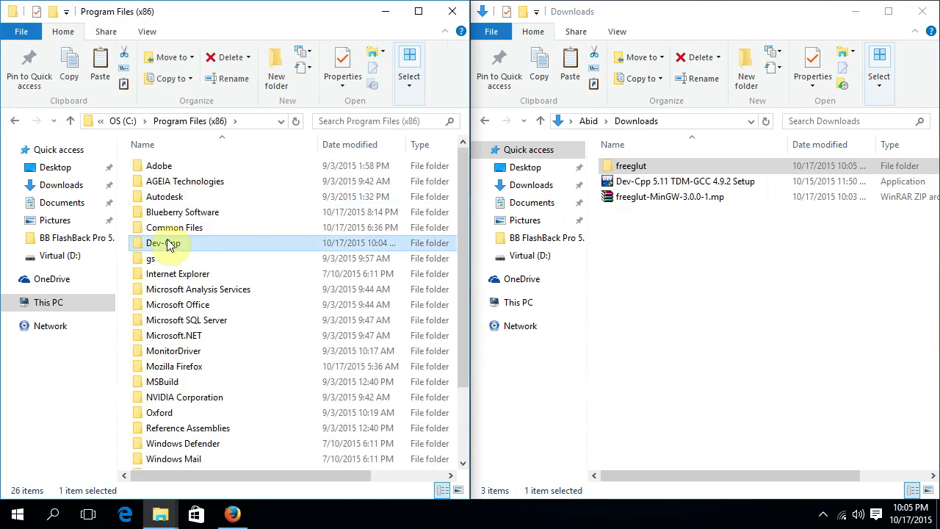
pyautogui.doubleClick(167, 243)
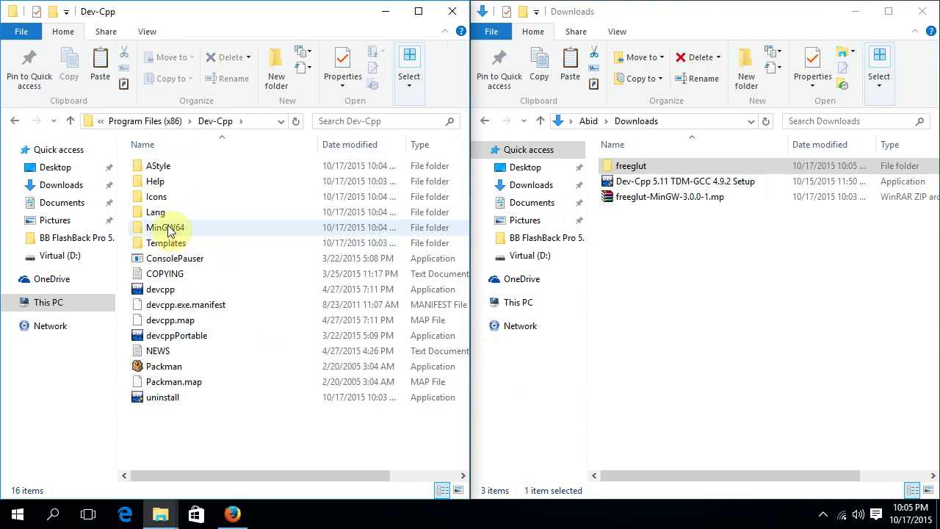
pyautogui.doubleClick(168, 228)
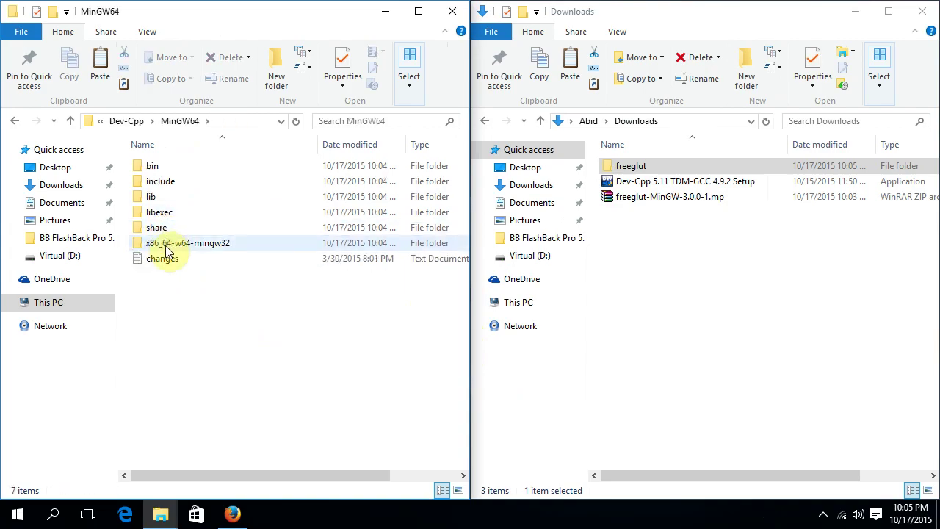
pyautogui.doubleClick(168, 247)
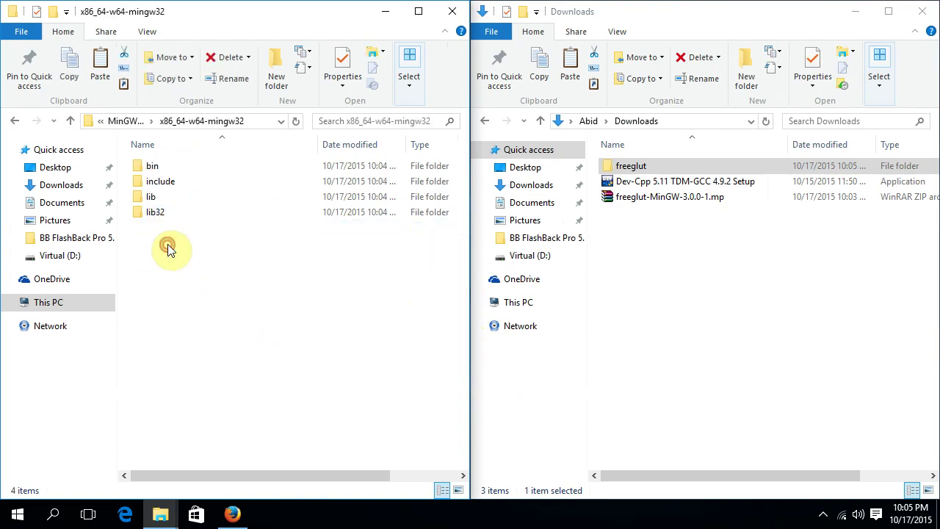
pyautogui.doubleClick(163, 187)
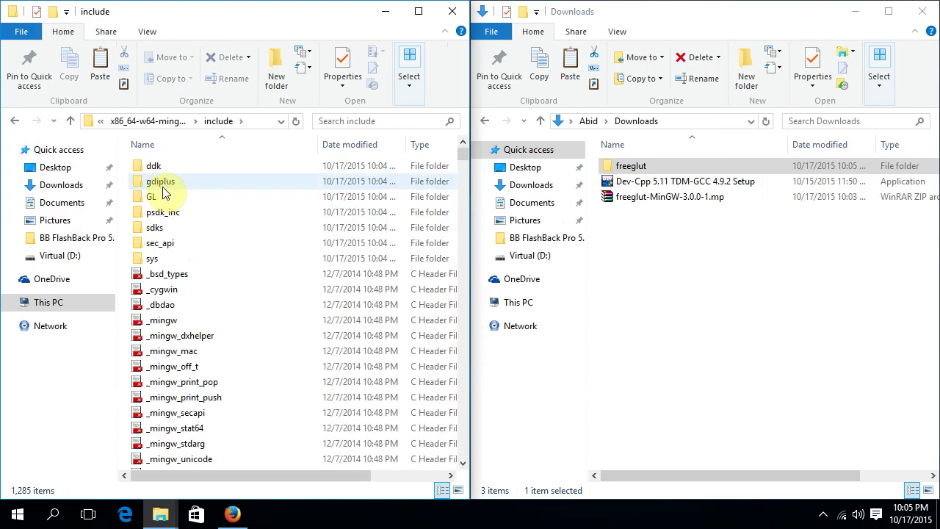
pyautogui.doubleClick(154, 194)
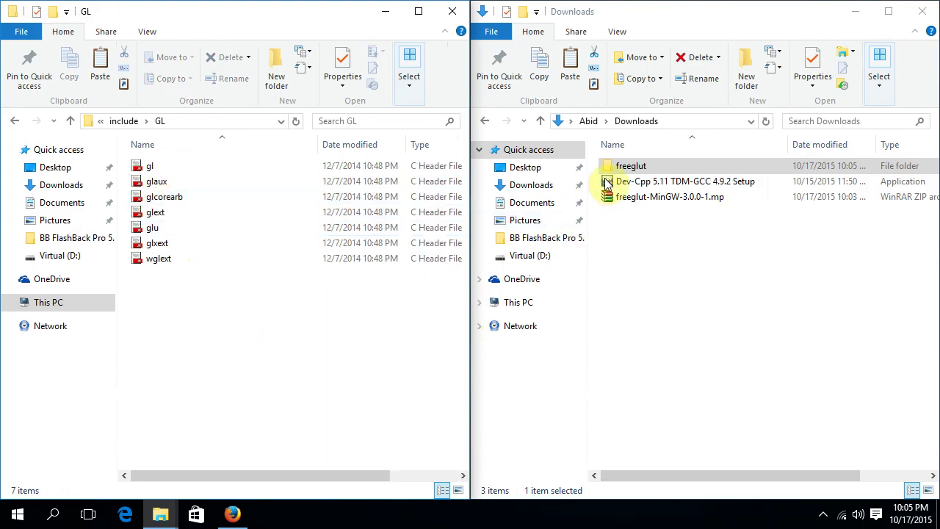
# Step: Copy all four header files from freeglut\include\GL into Dev-Cpp's include\GL folder, granting administrator permission for all current items
pyautogui.doubleClick(622, 166)
pyautogui.doubleClick(630, 181)
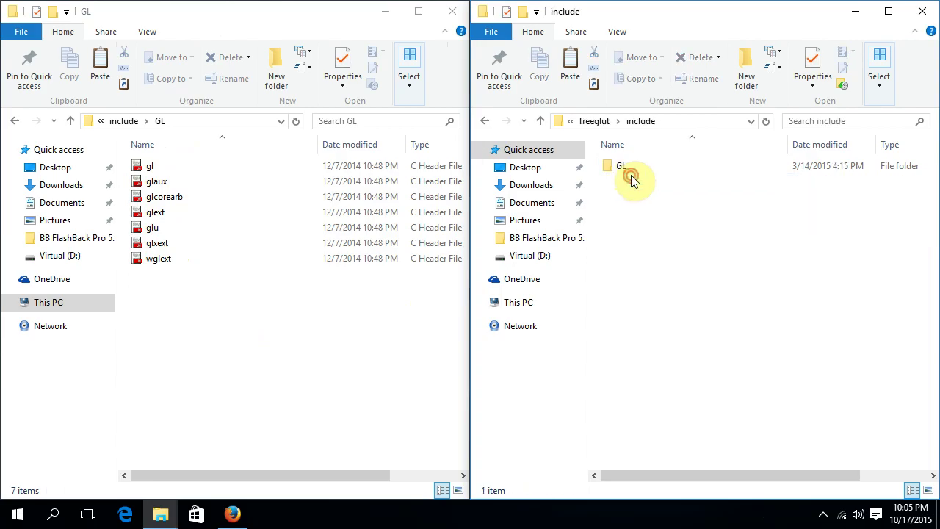
pyautogui.doubleClick(624, 167)
pyautogui.moveTo(656, 244); pyautogui.dragTo(609, 158)
pyautogui.rightClick(622, 169)
pyautogui.click(658, 275)
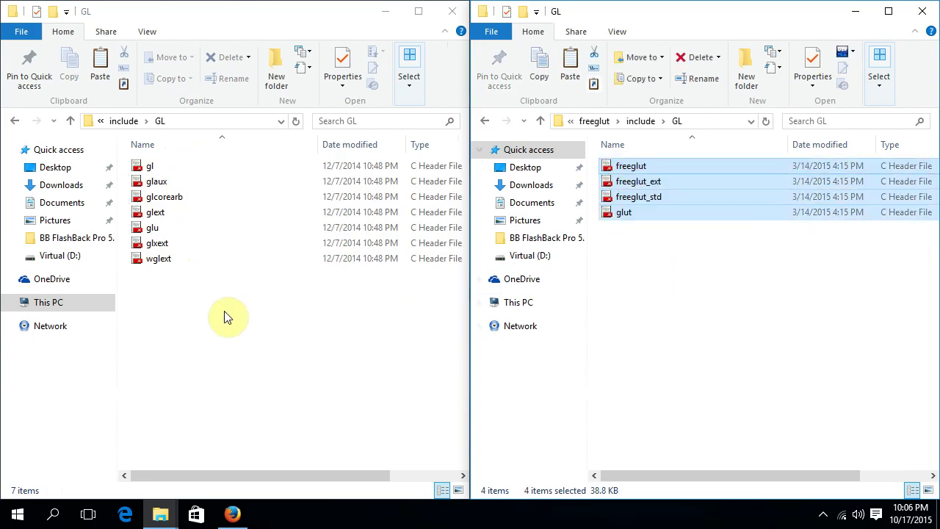
pyautogui.rightClick(172, 303)
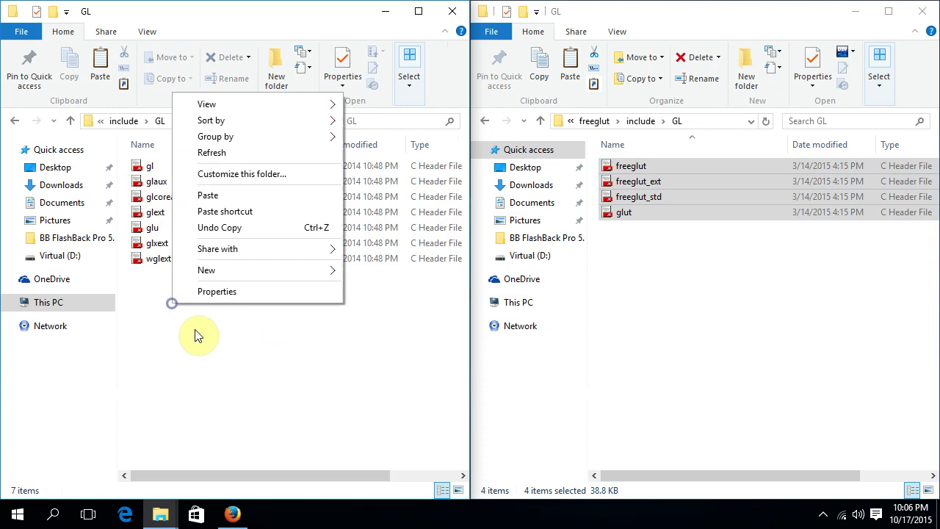
pyautogui.click(223, 196)
pyautogui.click(331, 164)
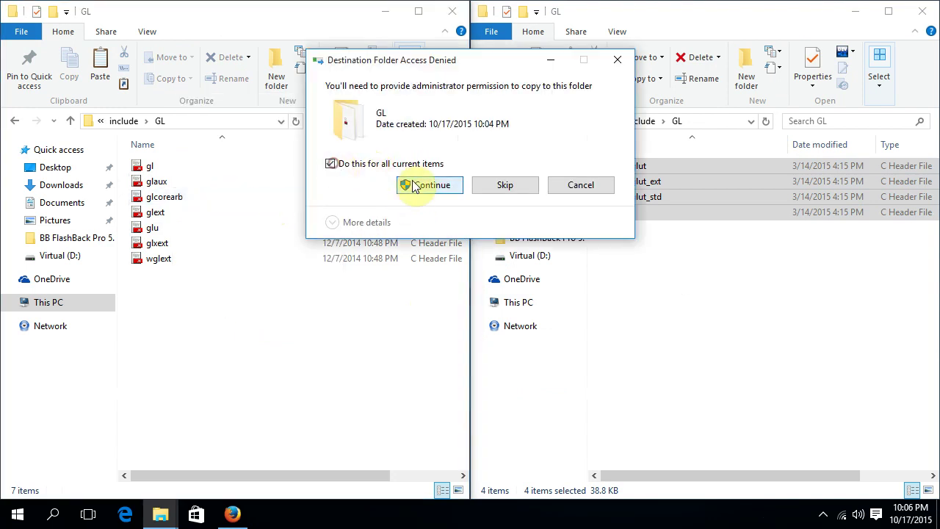
pyautogui.click(415, 185)
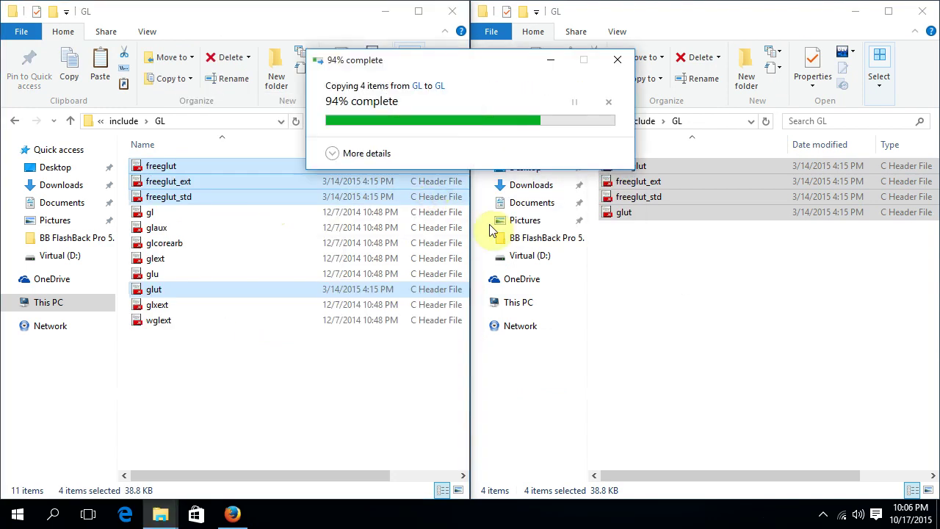
pyautogui.click(652, 319)
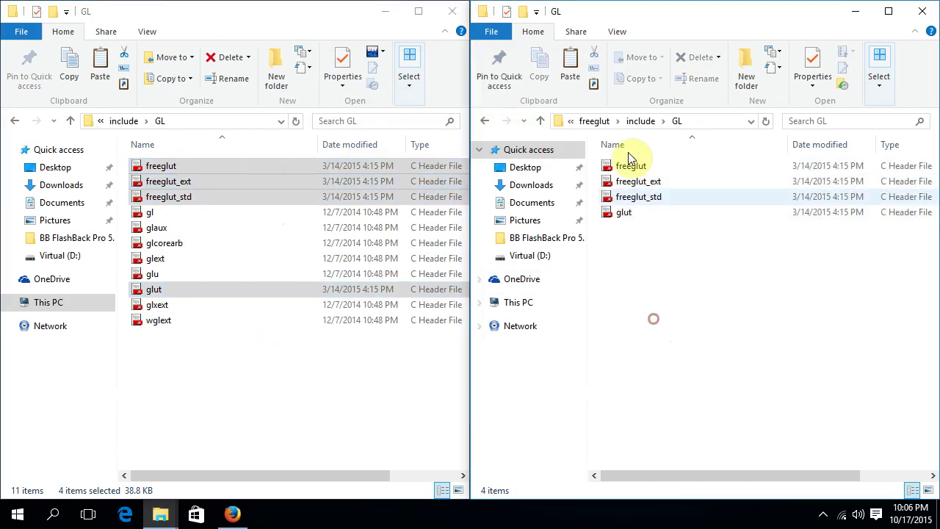
# Step: Go back up to the freeglut folder in one window and to x86_64-w64-mingw32 in the other
pyautogui.click(541, 121)
pyautogui.click(541, 121)
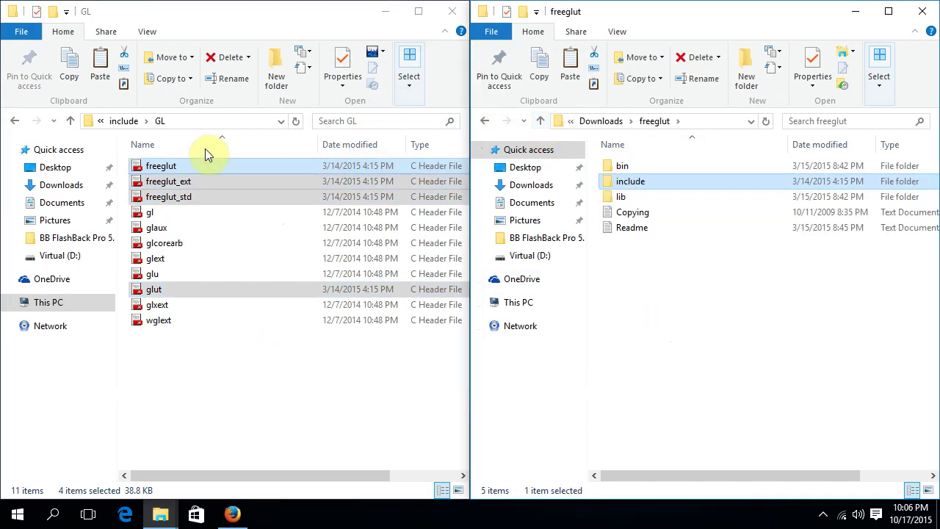
pyautogui.click(71, 120)
pyautogui.click(71, 121)
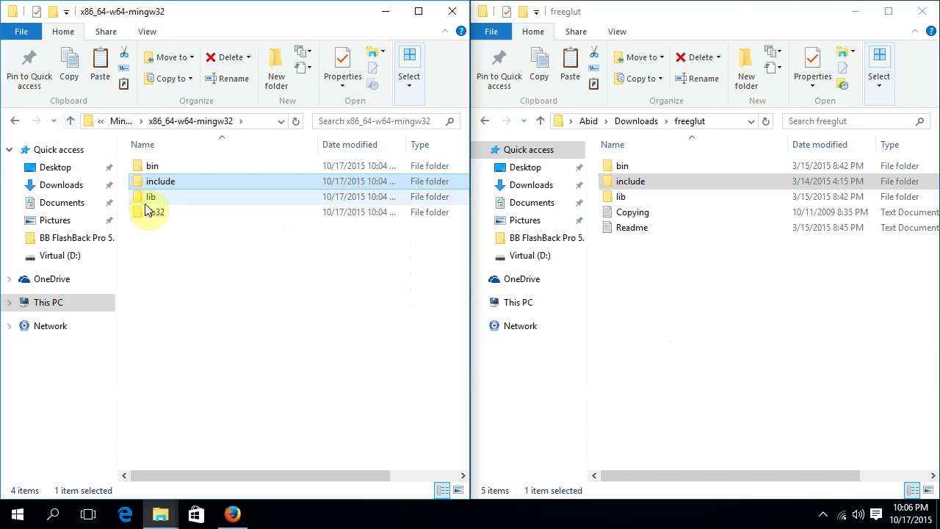
# Step: Copy libfreeglut.a and libfreeglut_static.a from freeglut\lib\x64 into the x86_64-w64-mingw32\lib folder, granting administrator permission
pyautogui.doubleClick(627, 196)
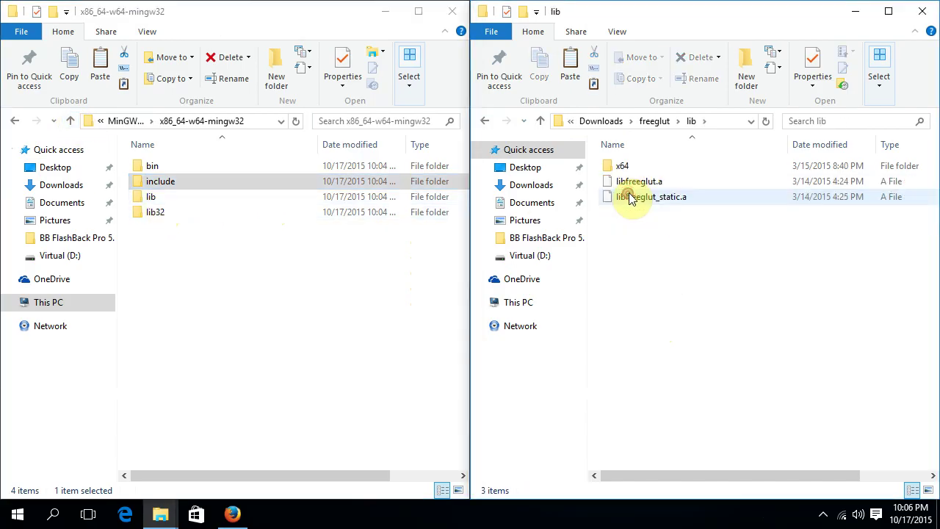
pyautogui.doubleClick(621, 165)
pyautogui.moveTo(621, 166); pyautogui.dragTo(666, 212)
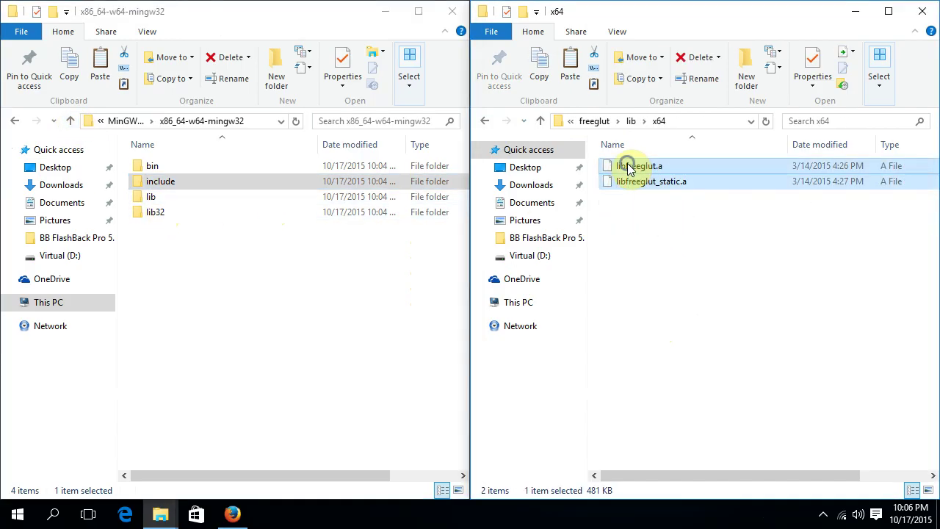
pyautogui.rightClick(630, 168)
pyautogui.click(660, 249)
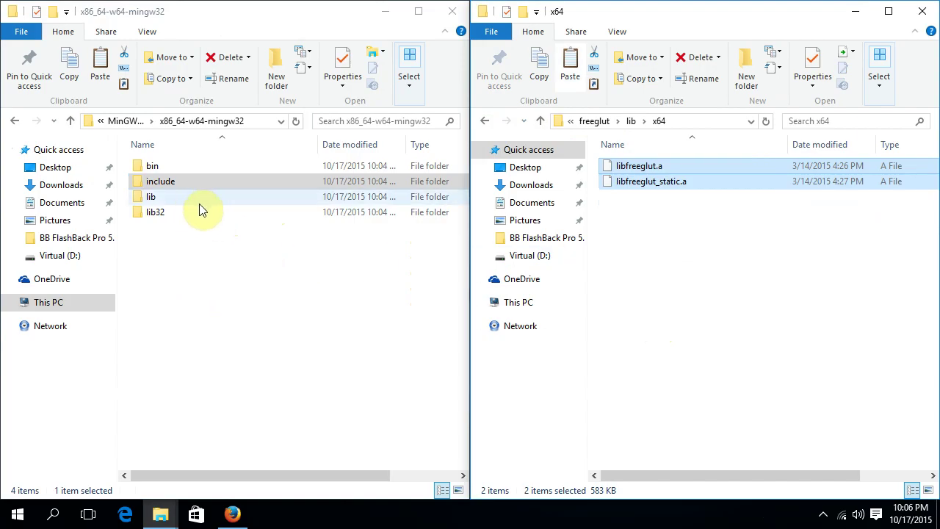
pyautogui.doubleClick(152, 196)
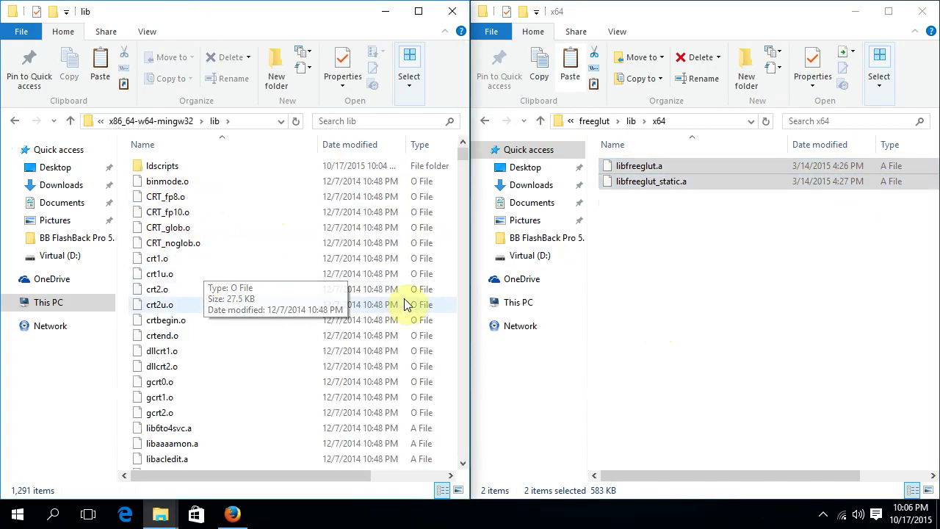
pyautogui.rightClick(256, 270)
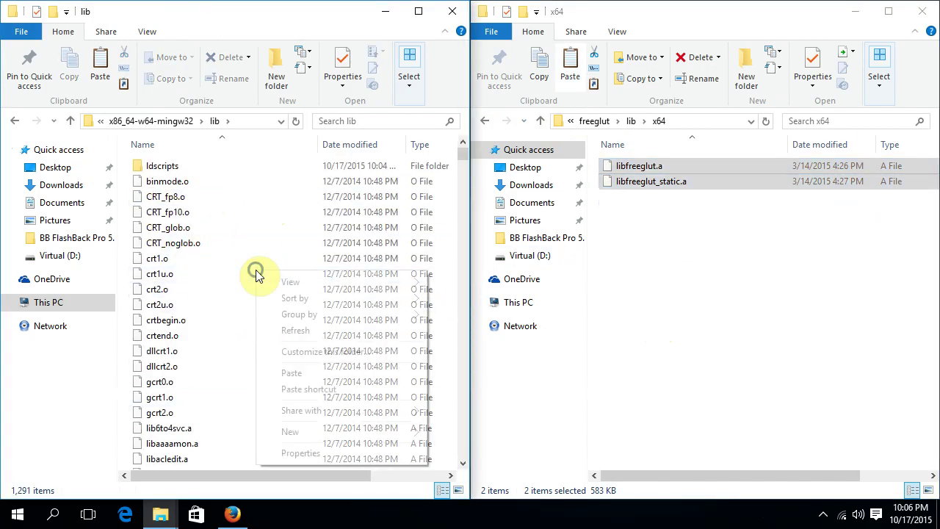
pyautogui.click(297, 373)
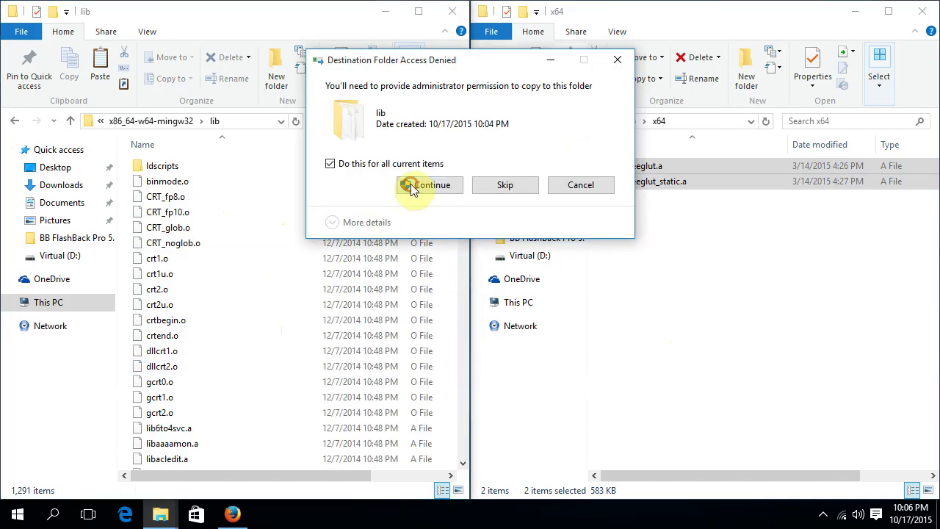
pyautogui.click(411, 185)
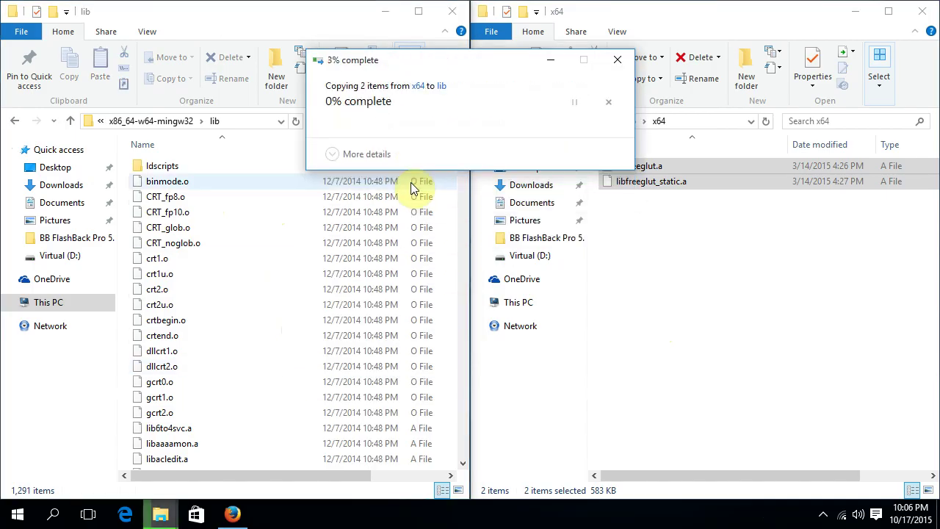
pyautogui.click(640, 261)
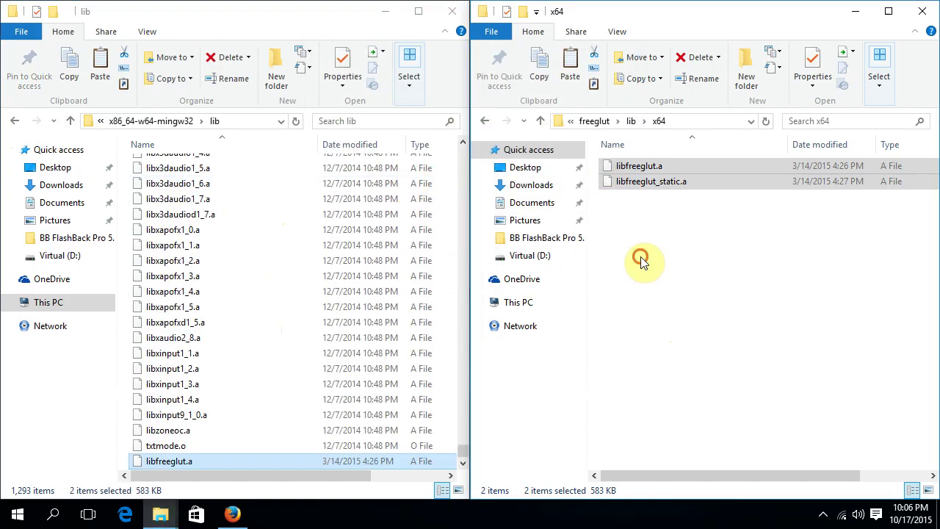
# Step: Copy freeglut.dll from the freeglut\bin\x64 folder to the clipboard
pyautogui.click(541, 122)
pyautogui.click(541, 122)
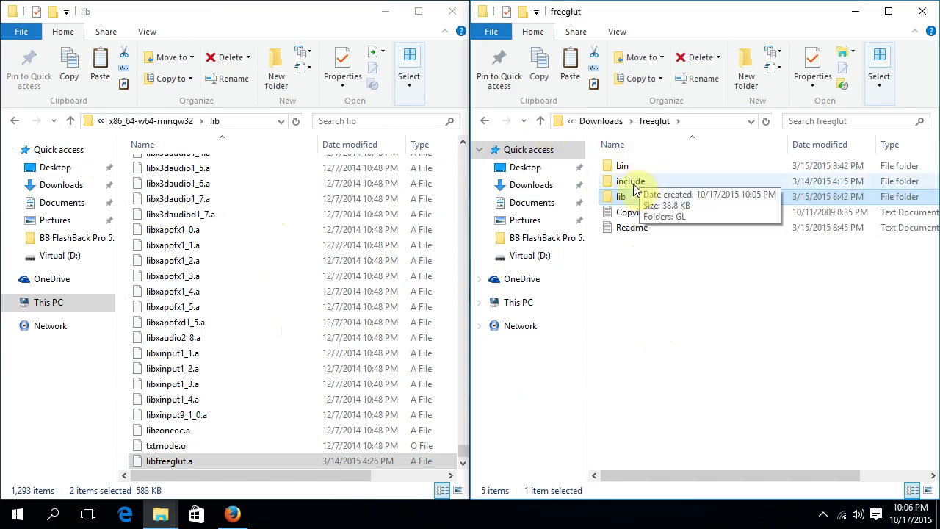
pyautogui.doubleClick(624, 169)
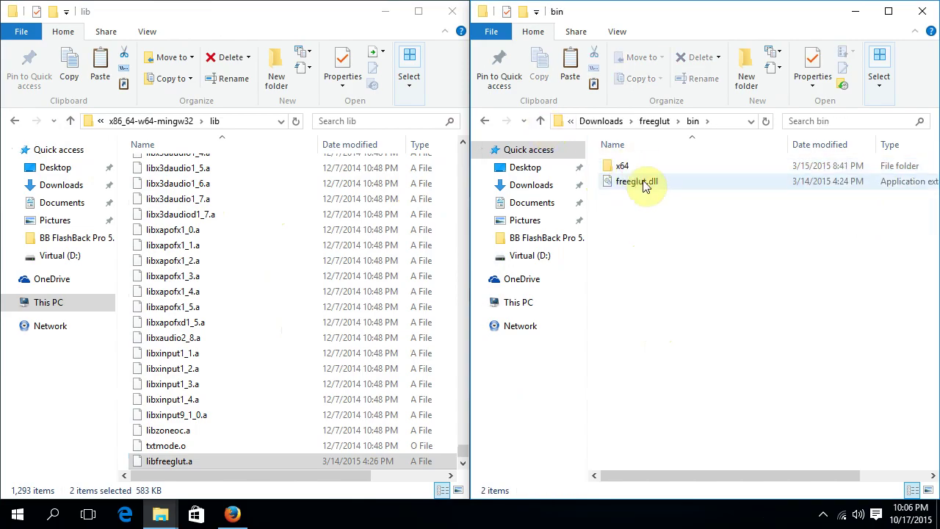
pyautogui.click(621, 168)
pyautogui.doubleClick(621, 169)
pyautogui.rightClick(624, 167)
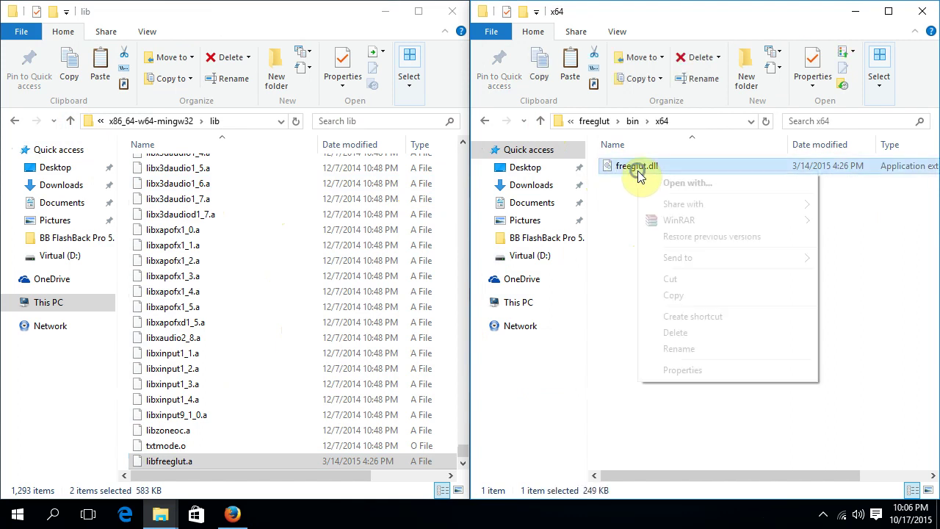
pyautogui.click(679, 294)
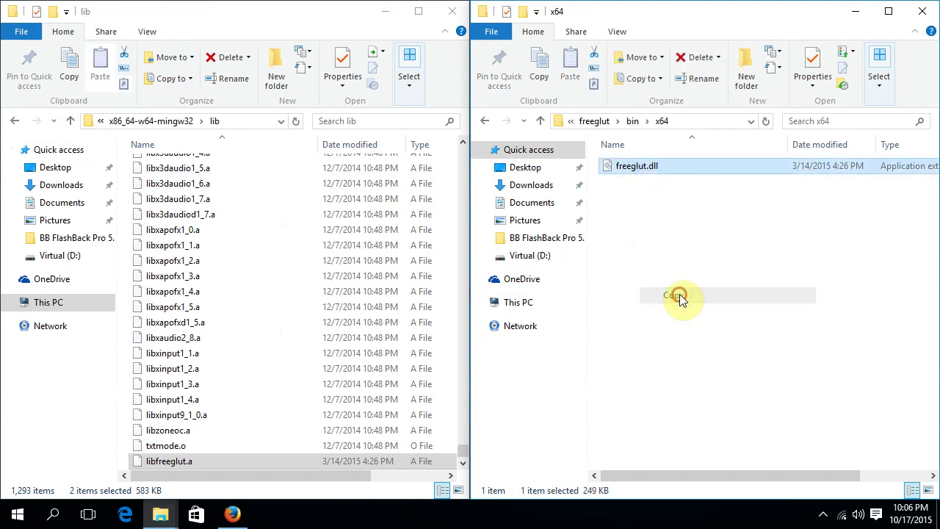
# Step: Go to c:\Windows\System32 in the folder window showing the compiler's lib folder
pyautogui.click(247, 121)
pyautogui.write('c:\\wi')
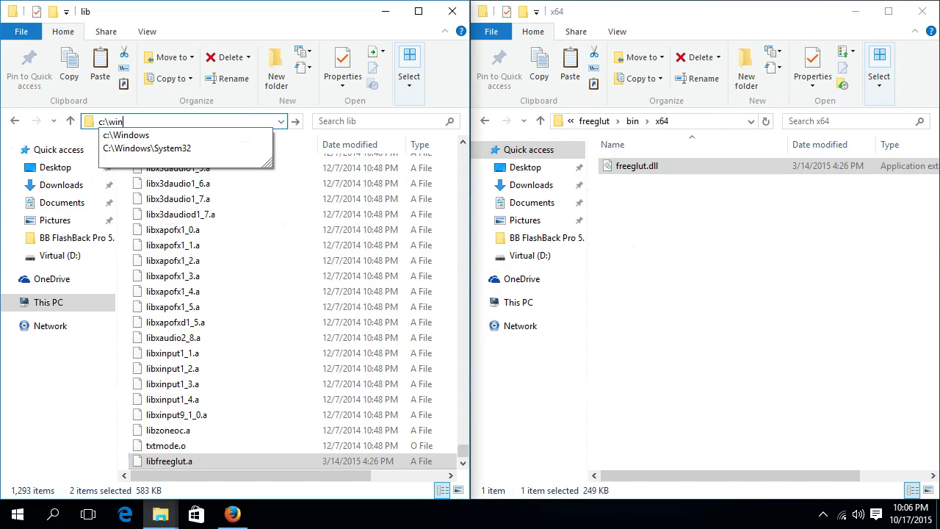
pyautogui.write('n')
pyautogui.press('Down')
pyautogui.write('\\sys')
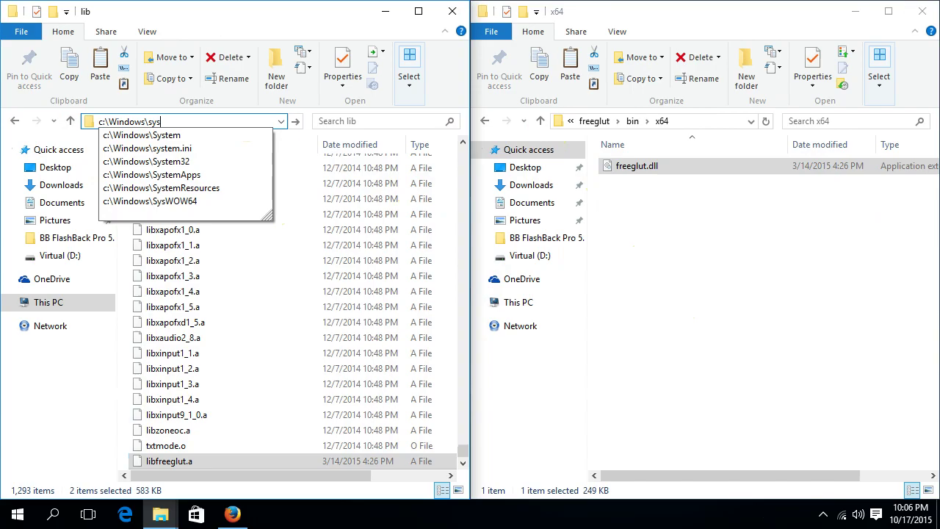
pyautogui.press('Down')
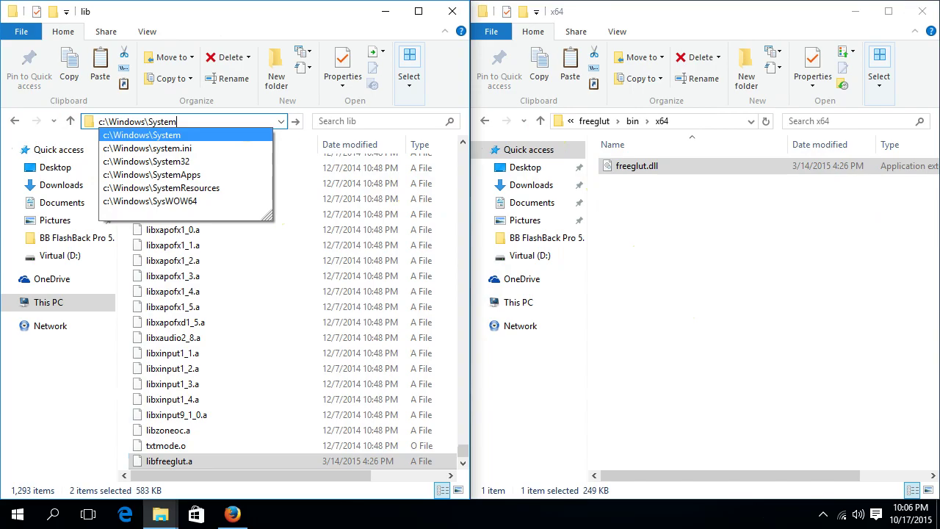
pyautogui.write('32')
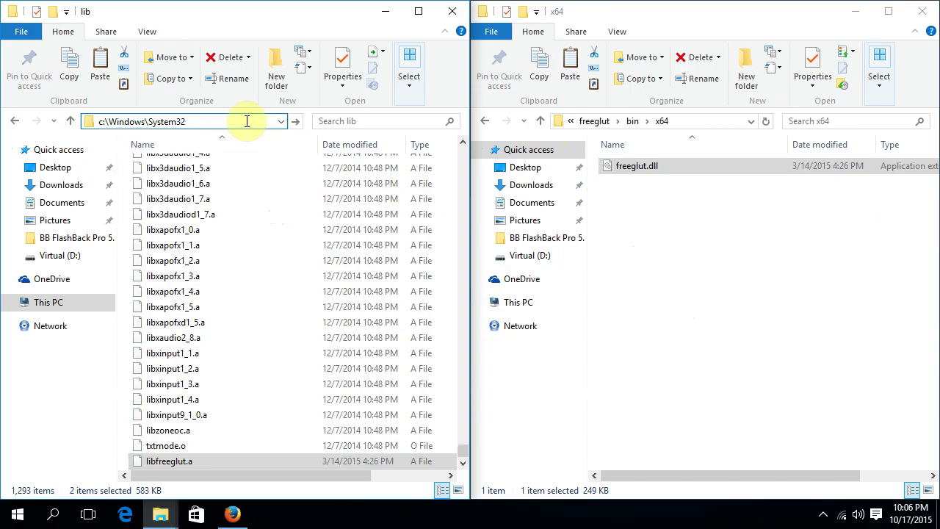
pyautogui.press('Return')
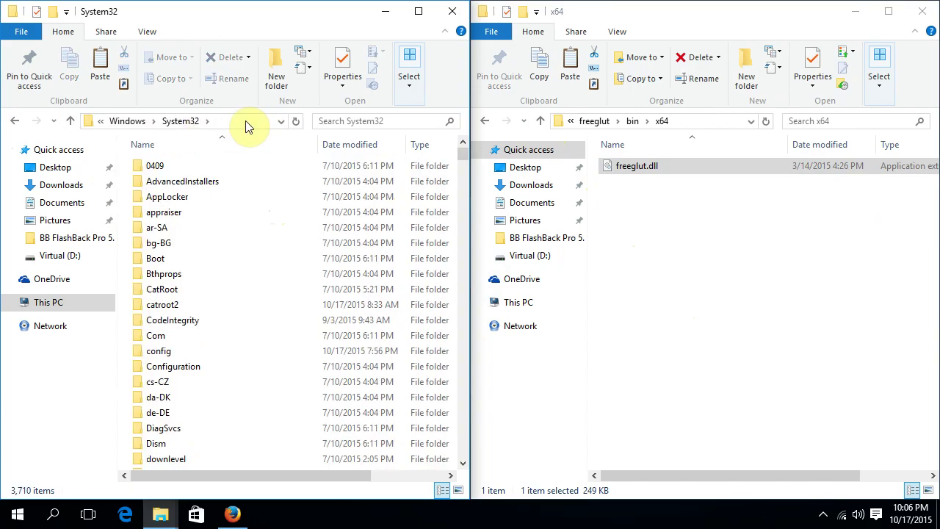
# Step: Paste freeglut.dll into System32 with administrator permission, and close both folder windows
pyautogui.rightClick(277, 251)
pyautogui.click(309, 329)
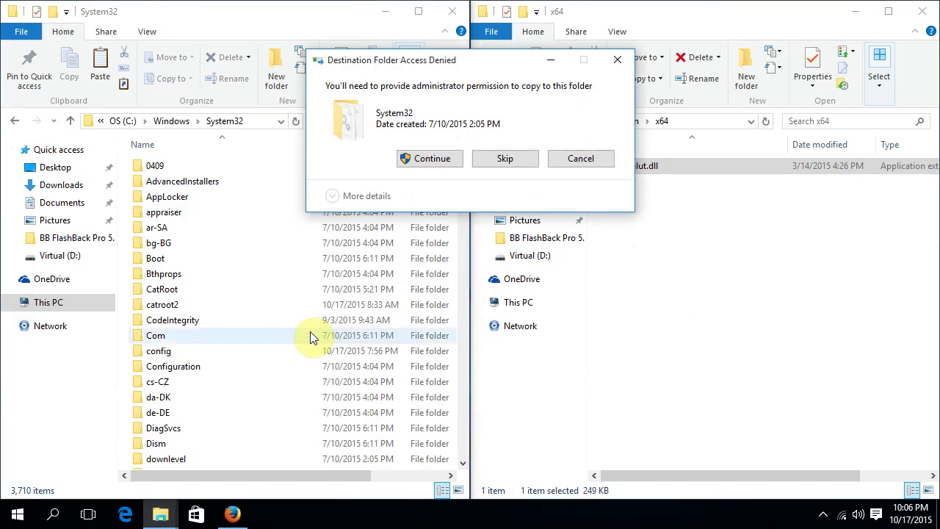
pyautogui.click(417, 161)
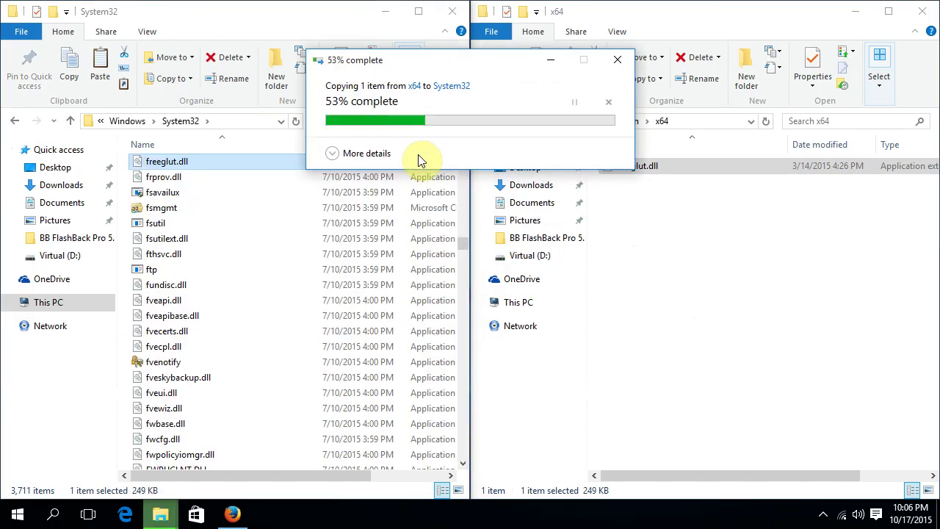
pyautogui.click(458, 11)
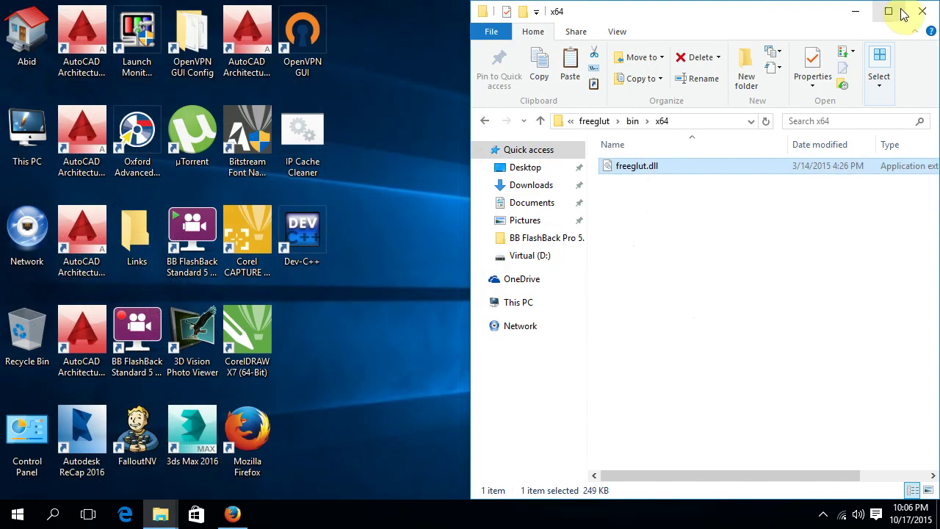
pyautogui.click(921, 11)
# Step: Launch Dev-C++ and complete its first-time configuration with English (Original), the Consolas font, Classic Plus colors and New Look icons
pyautogui.click(298, 247)
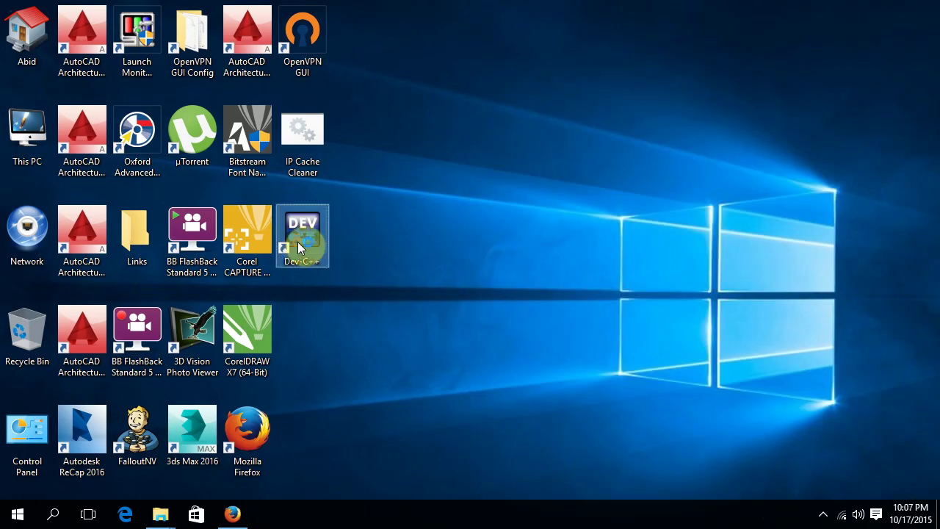
pyautogui.doubleClick(298, 247)
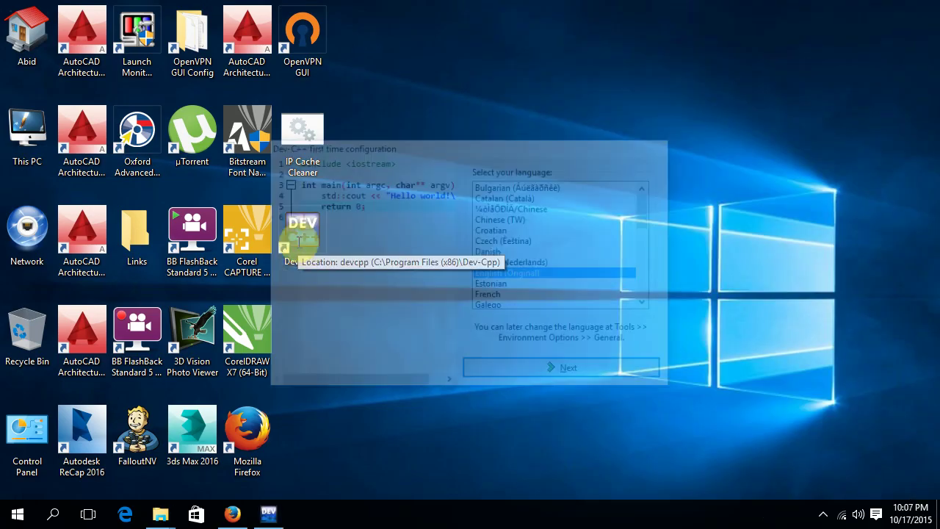
pyautogui.click(567, 369)
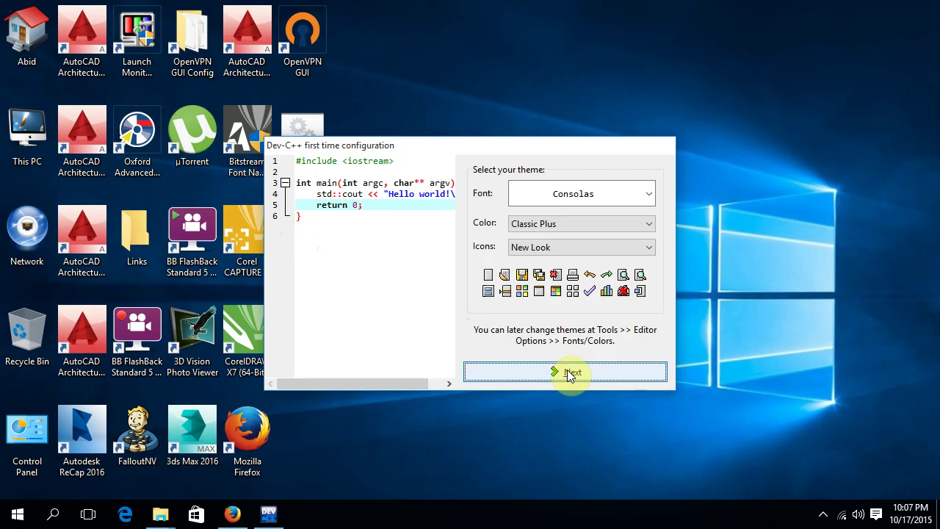
pyautogui.click(567, 371)
pyautogui.click(567, 369)
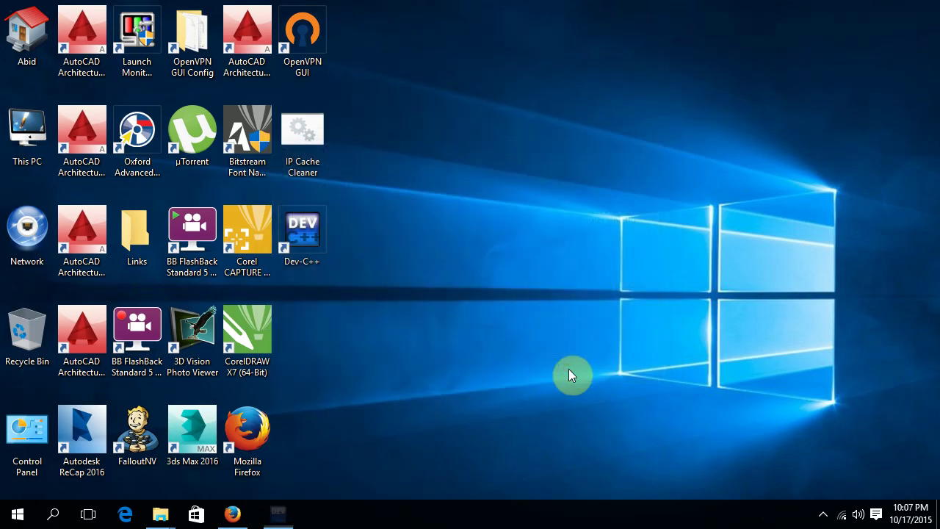
# Step: Create a new C++ console application project named "OpenGL with freeGlut"
pyautogui.click(12, 23)
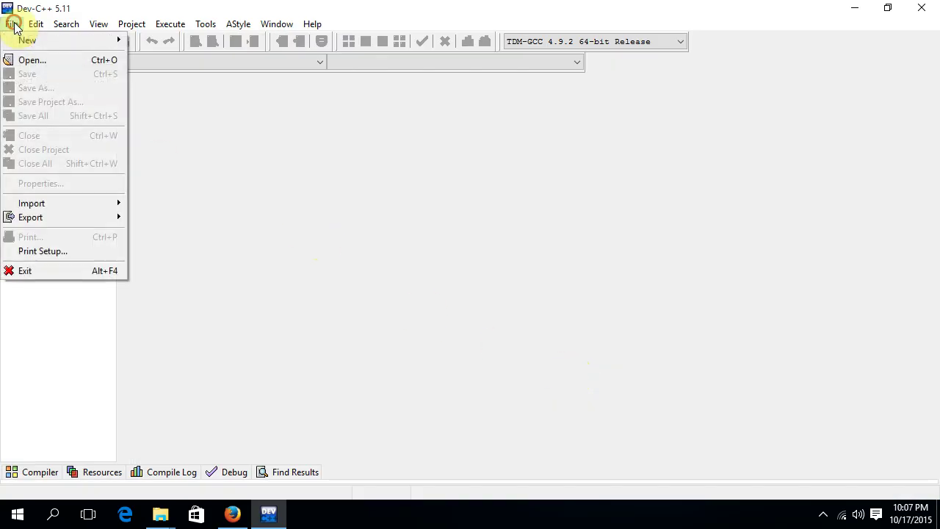
pyautogui.moveTo(29, 38)
pyautogui.click(157, 54)
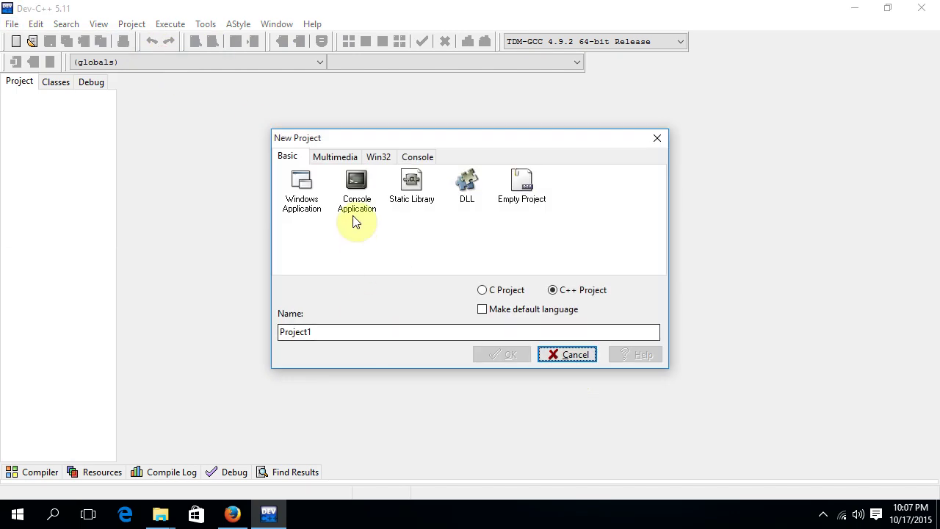
pyautogui.click(356, 213)
pyautogui.moveTo(323, 331); pyautogui.dragTo(251, 332)
pyautogui.write('OpenGL with freeGlut')
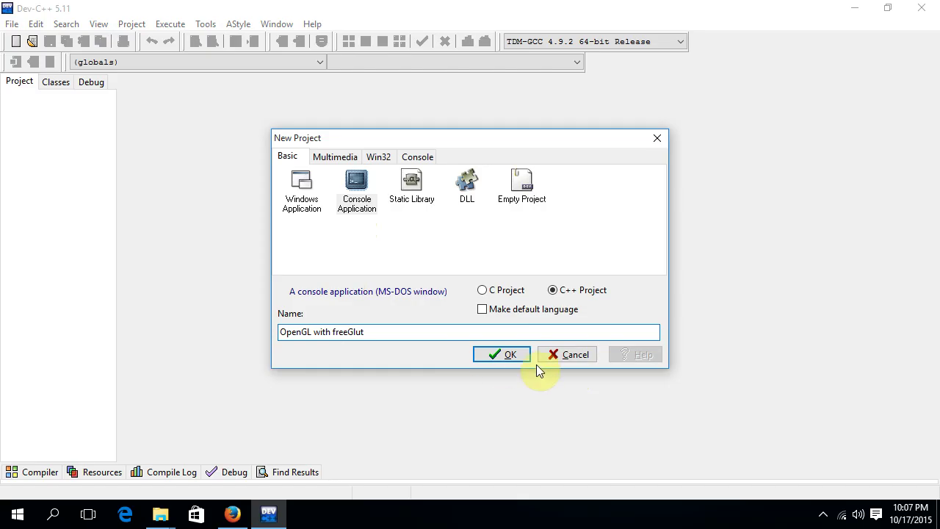
pyautogui.click(512, 356)
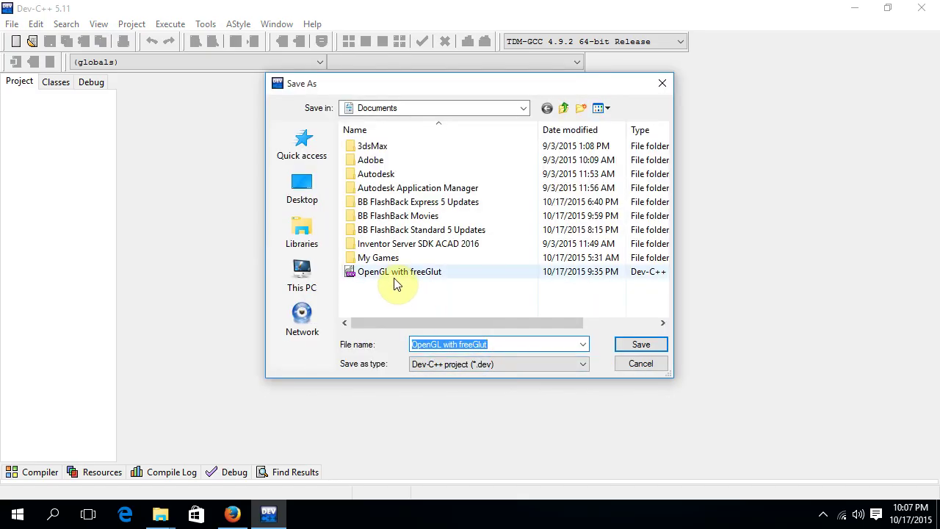
# Step: Save the project file in Documents as "OpenGL with freeGlut 02"
pyautogui.click(640, 345)
pyautogui.click(564, 260)
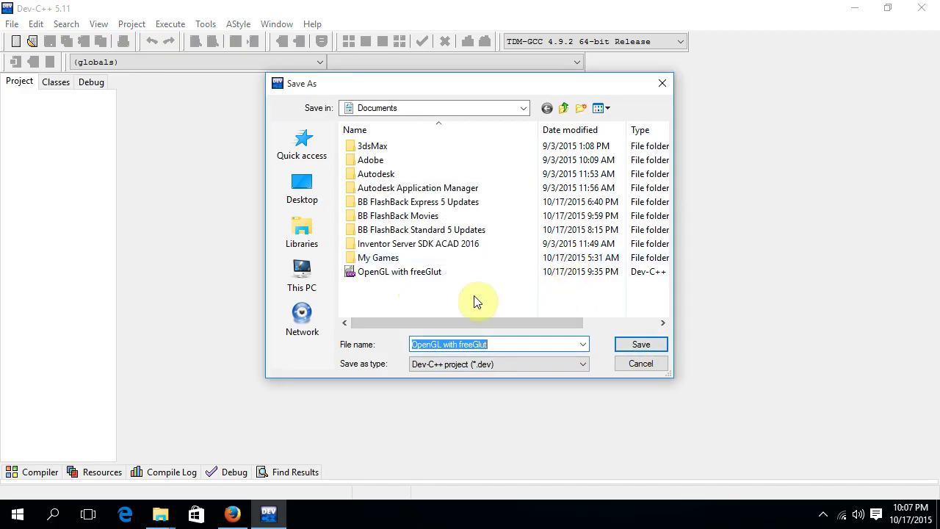
pyautogui.click(494, 344)
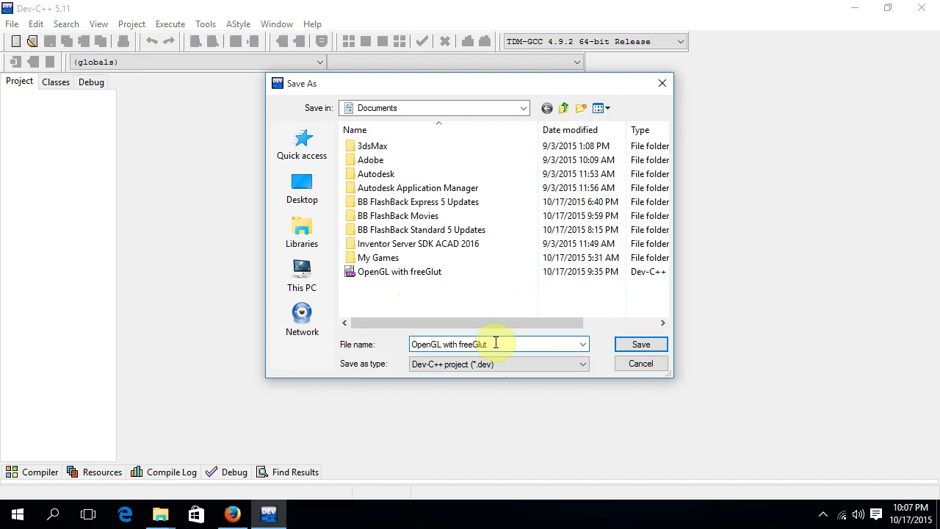
pyautogui.write('02')
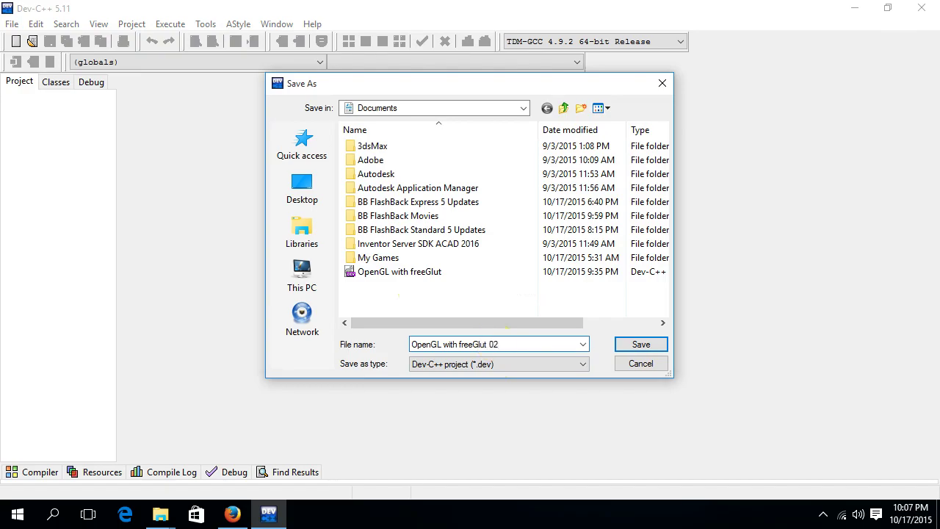
pyautogui.click(639, 345)
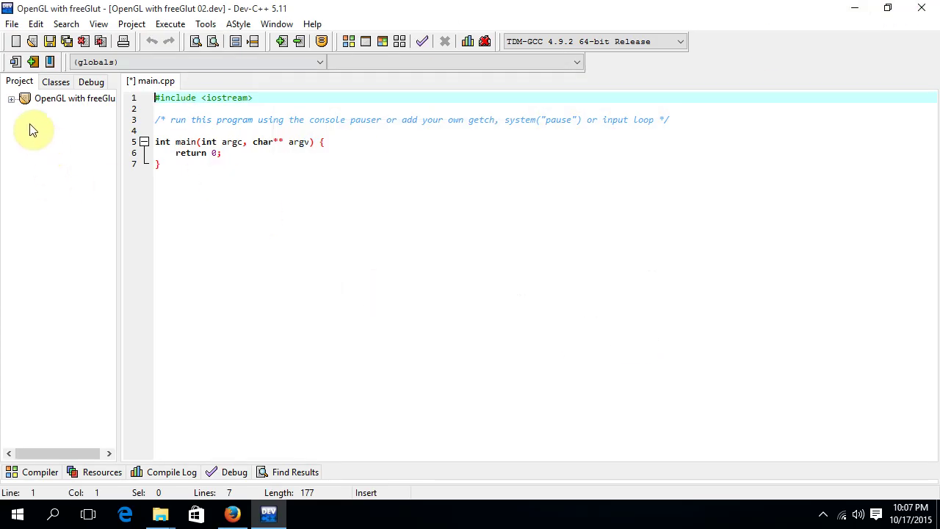
# Step: Add the linker parameters -lopengl32, -lfreeglut and -lglu32 to the project's options
pyautogui.click(11, 101)
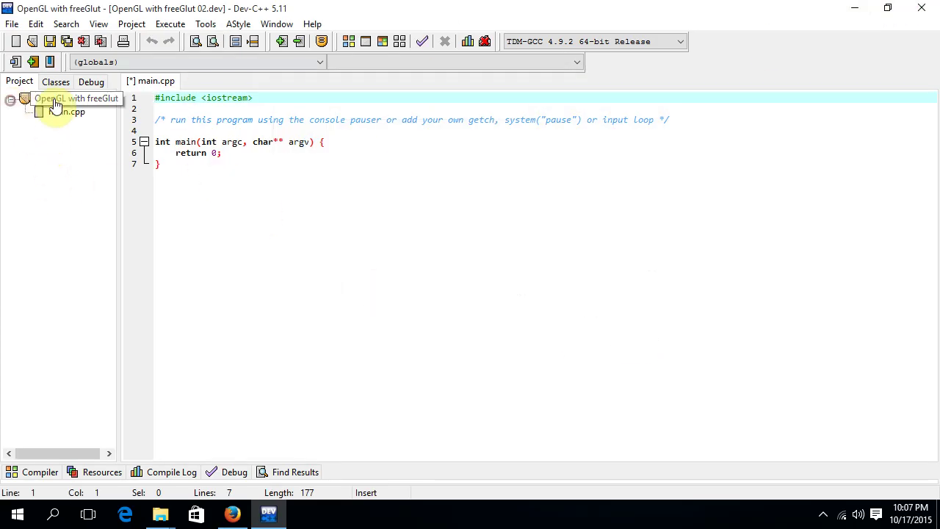
pyautogui.click(86, 99)
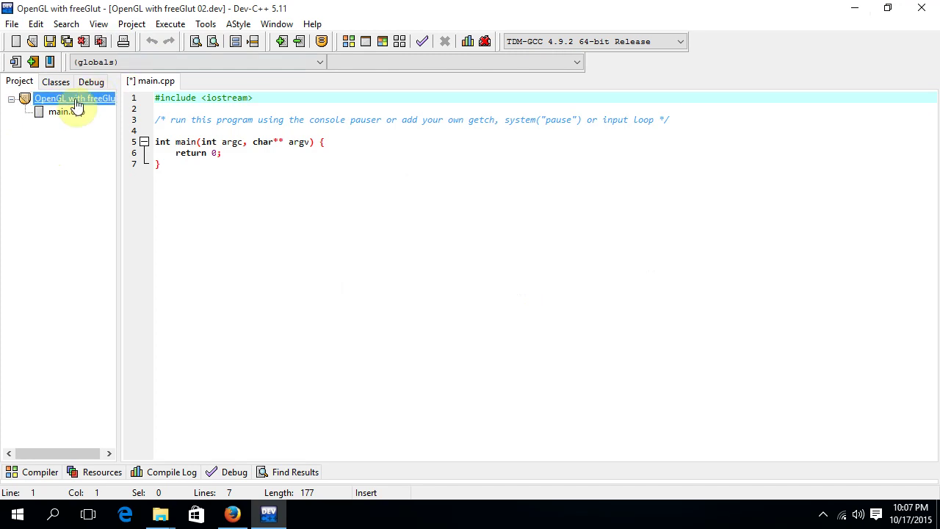
pyautogui.rightClick(76, 100)
pyautogui.click(110, 174)
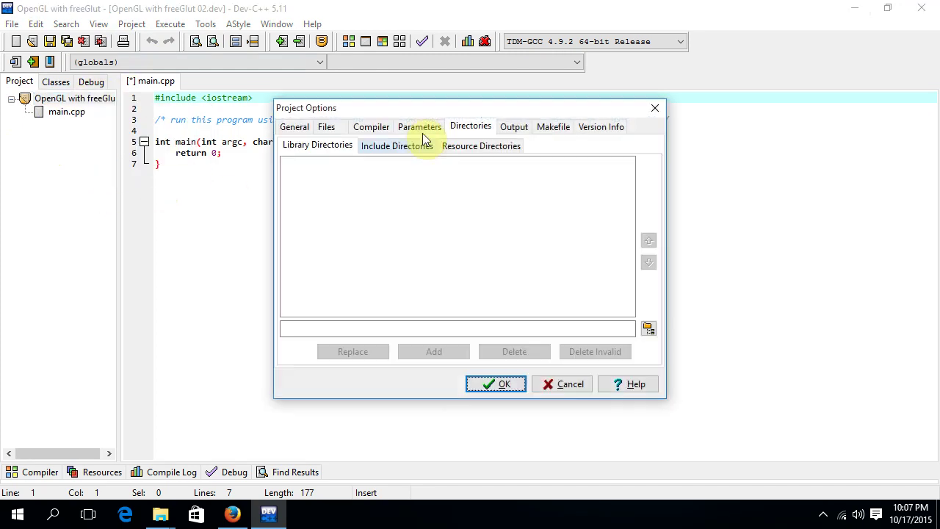
pyautogui.click(417, 127)
pyautogui.click(560, 184)
pyautogui.write('-lopengl32')
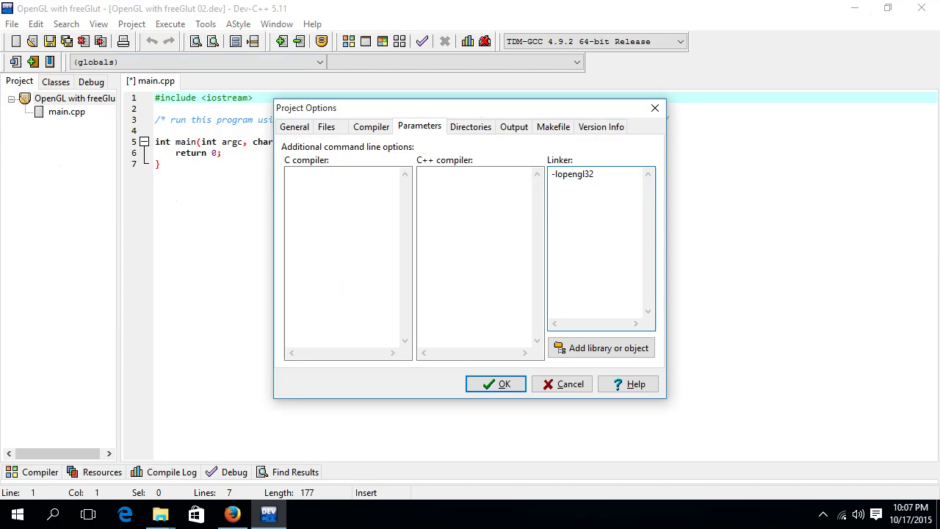
pyautogui.press('Return')
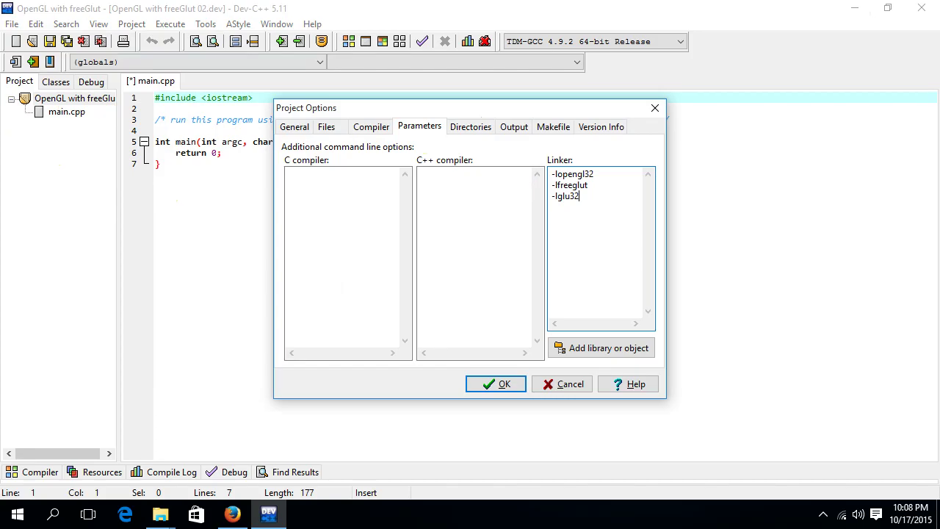
pyautogui.click(505, 383)
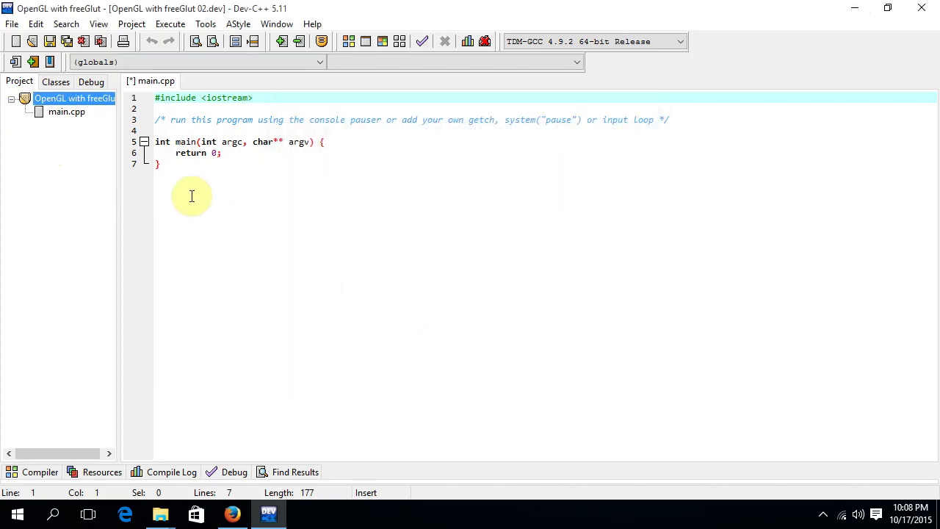
# Step: Switch to Firefox, search the web for "ntu.edu.sg tutorials" and open the "yet another insignificant Programming Notes" result
pyautogui.click(863, 8)
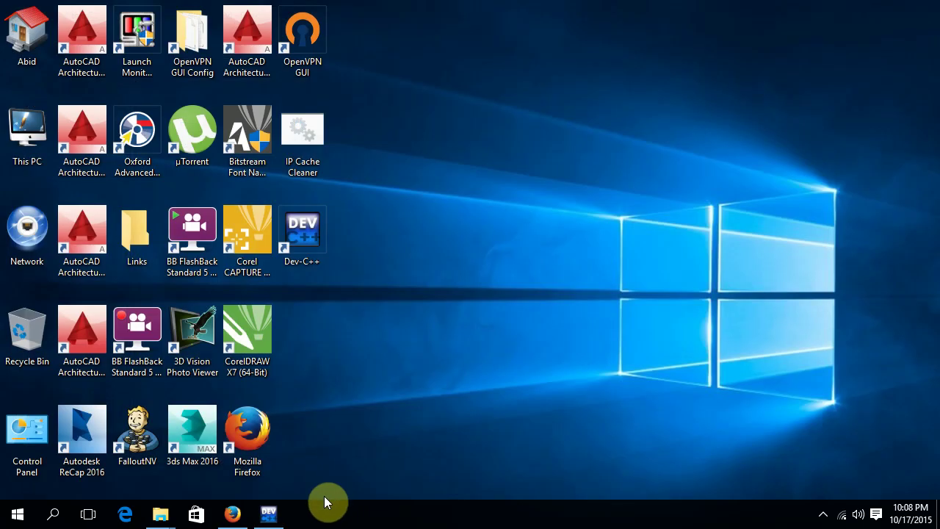
pyautogui.click(231, 513)
pyautogui.click(759, 45)
pyautogui.write('ntu.edu.sg tutoria')
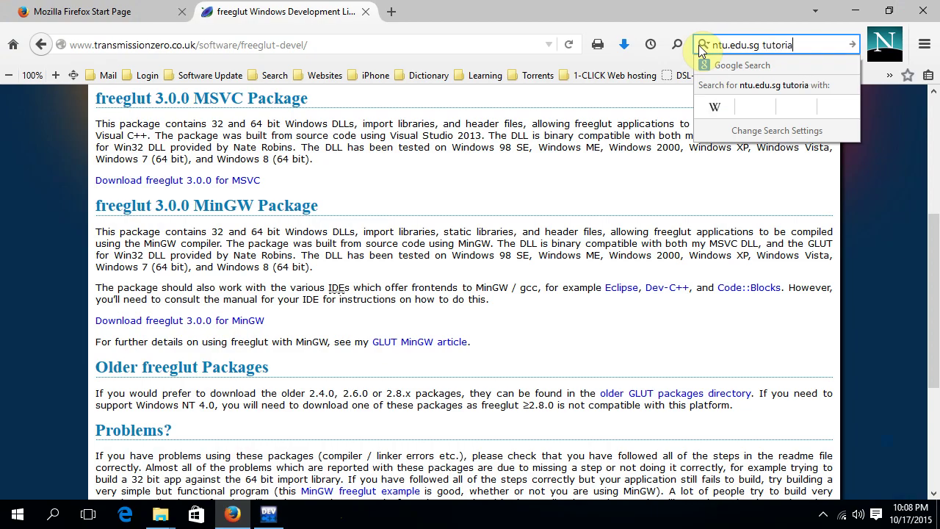
pyautogui.write('ls')
pyautogui.press('Return')
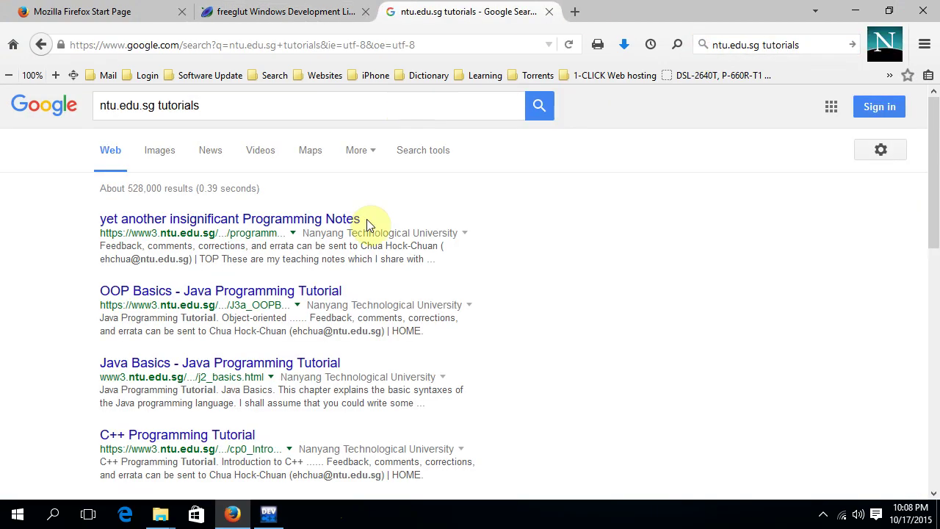
pyautogui.click(257, 223)
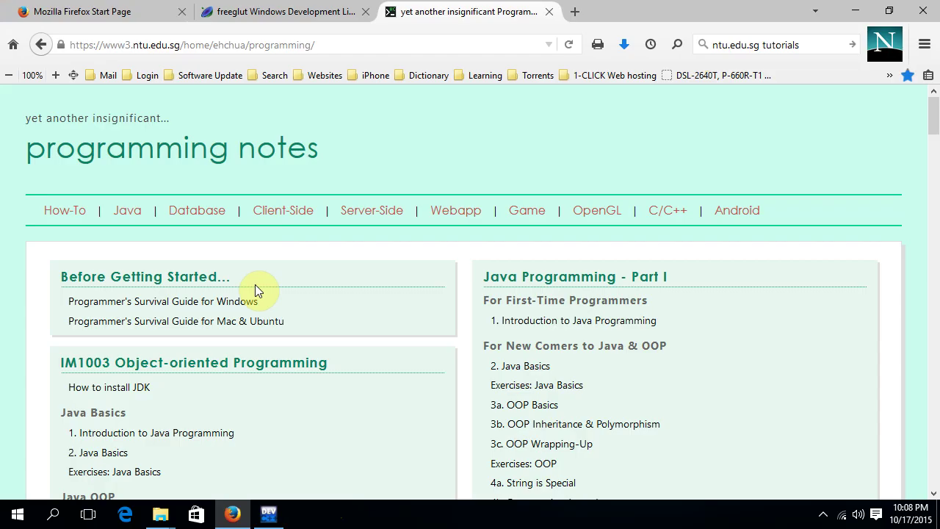
# Step: Open "CG 3. OpenGL Examples" from the site's OpenGL section and go to Example 2: 3D Shape with Animation
pyautogui.click(600, 212)
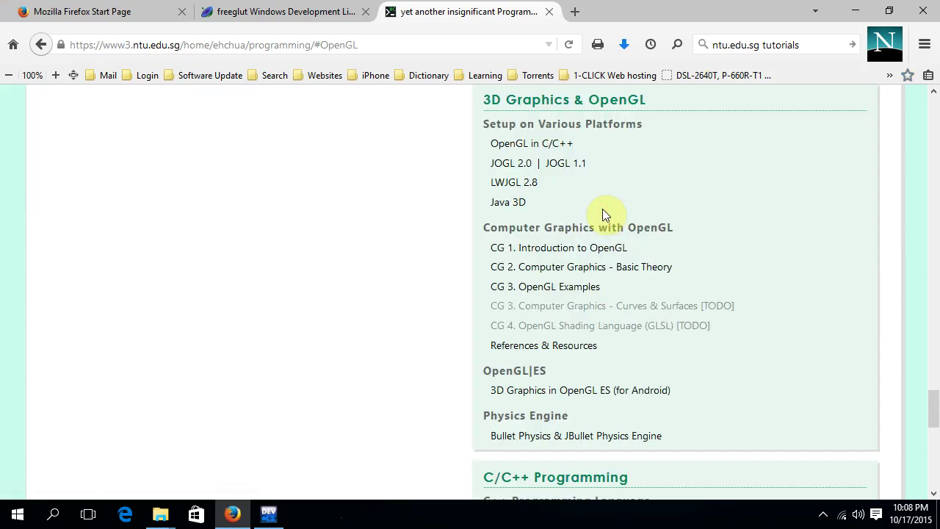
pyautogui.click(541, 290)
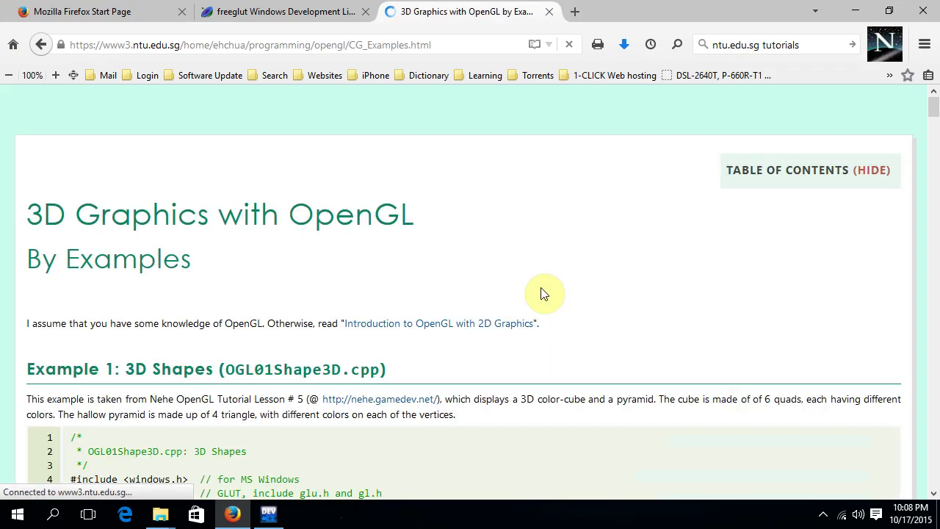
pyautogui.scroll(-20, 367, 344)
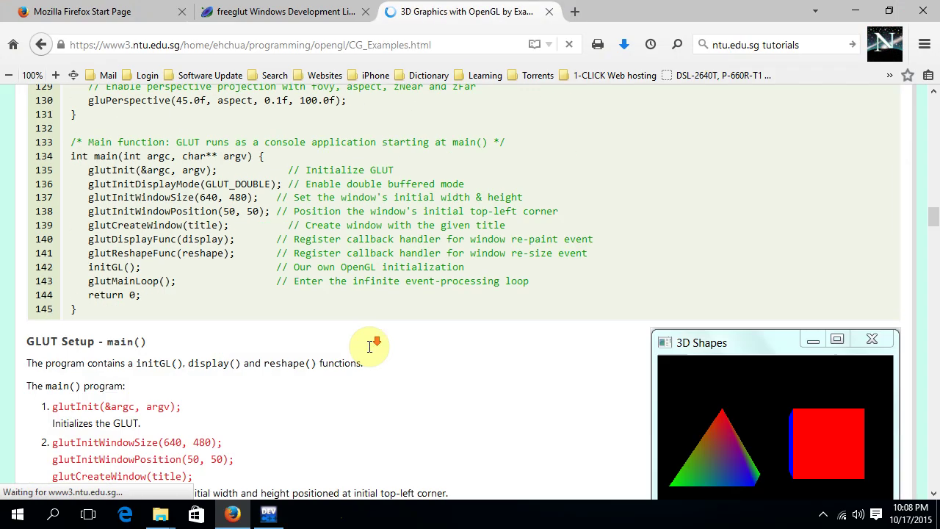
pyautogui.scroll(-20, 371, 345)
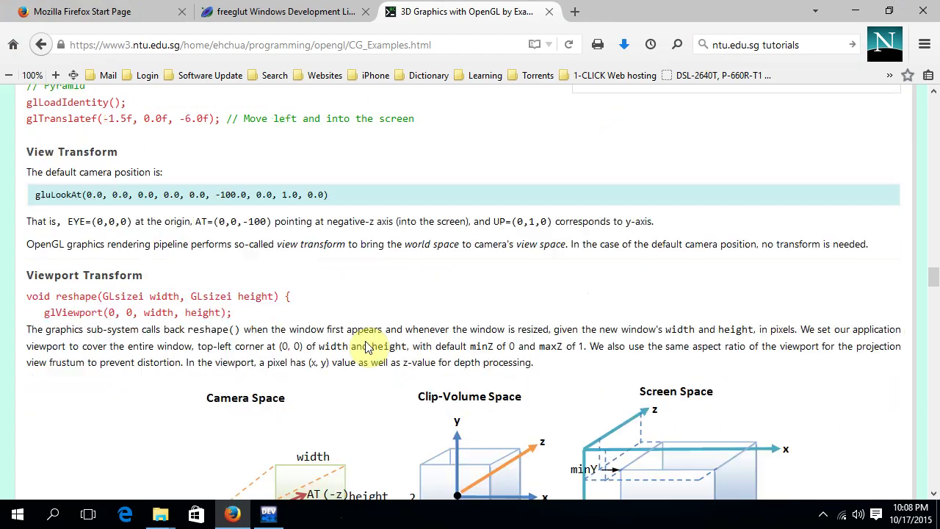
pyautogui.scroll(-10, 363, 343)
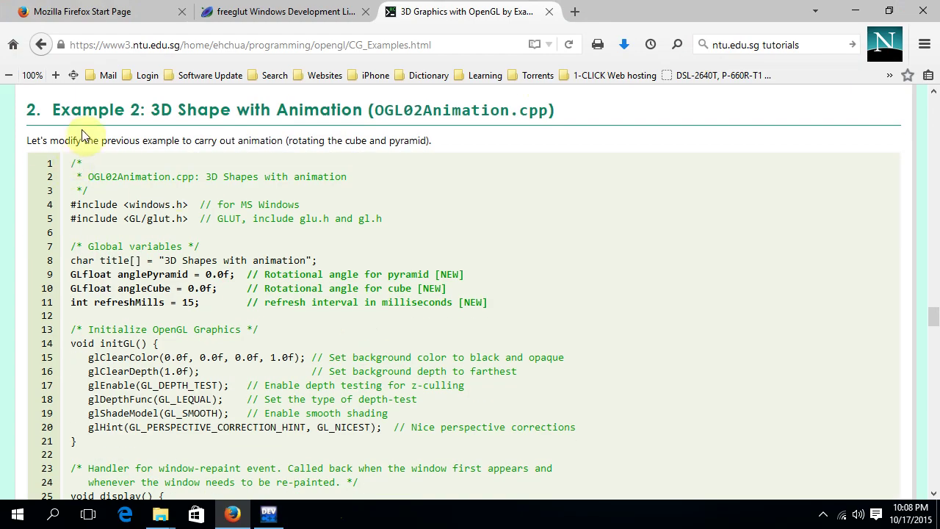
# Step: Copy the complete OGL02Animation.cpp source code, lines 1 to 161, from the Example 2 listing
pyautogui.moveTo(273, 109); pyautogui.dragTo(383, 112)
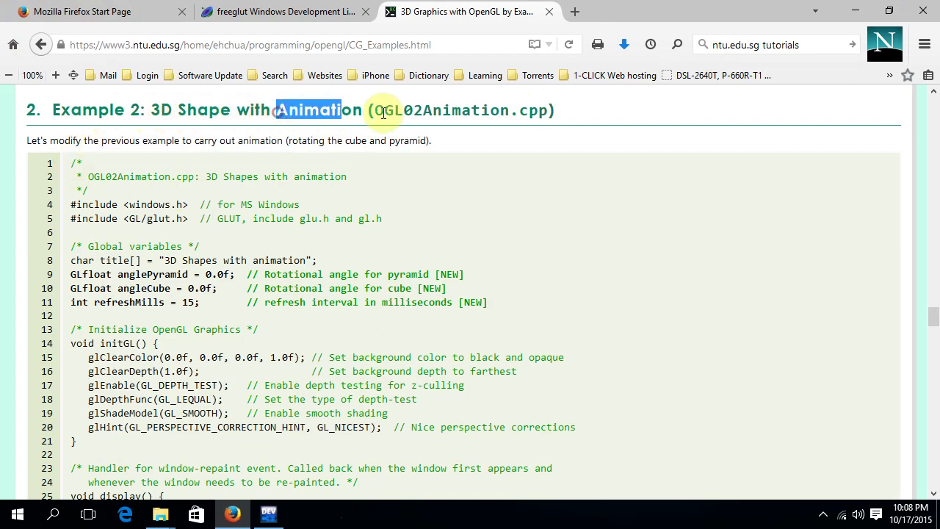
pyautogui.moveTo(69, 162); pyautogui.dragTo(115, 374)
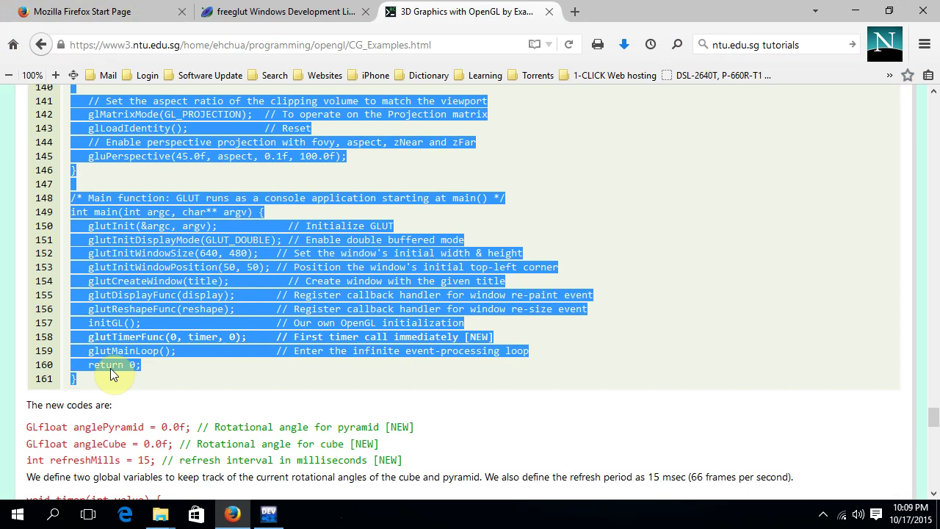
pyautogui.rightClick(133, 304)
pyautogui.click(163, 311)
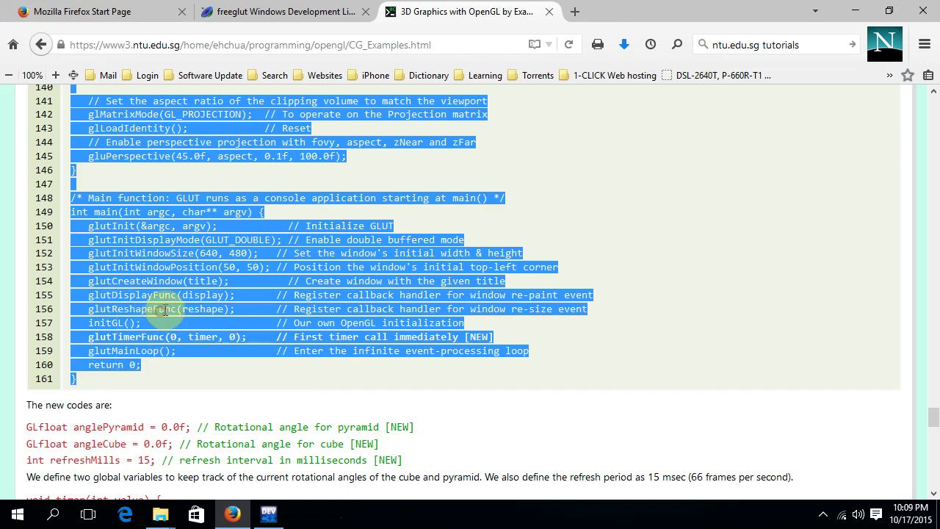
# Step: Close the Firefox window with all its tabs and switch to Dev-C++
pyautogui.click(923, 11)
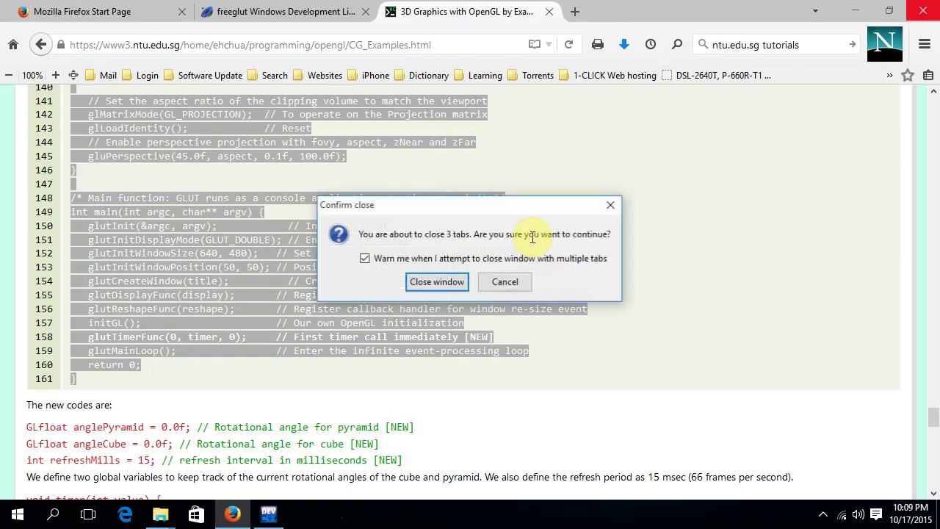
pyautogui.click(449, 291)
pyautogui.click(232, 514)
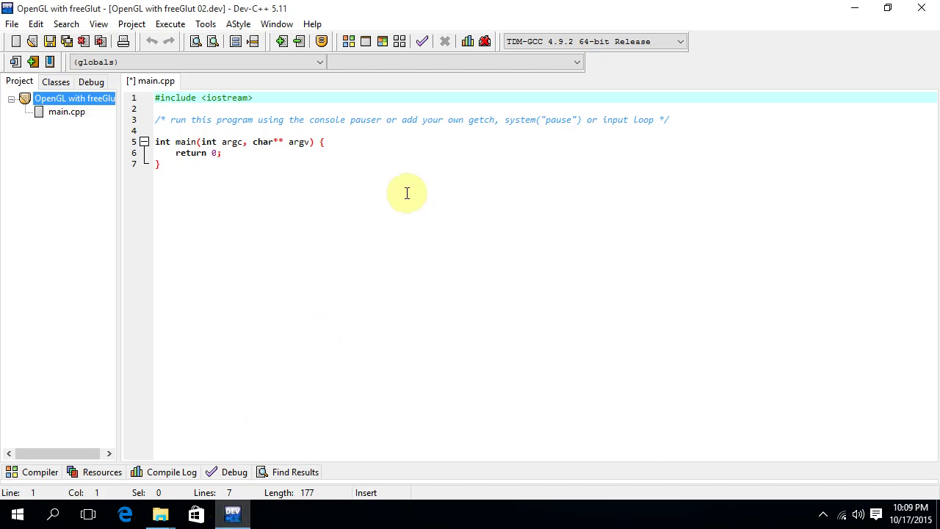
# Step: Replace the entire default code in main.cpp with the copied OGL02Animation.cpp source
pyautogui.click(173, 179)
pyautogui.hotkey('ctrl', 'a')
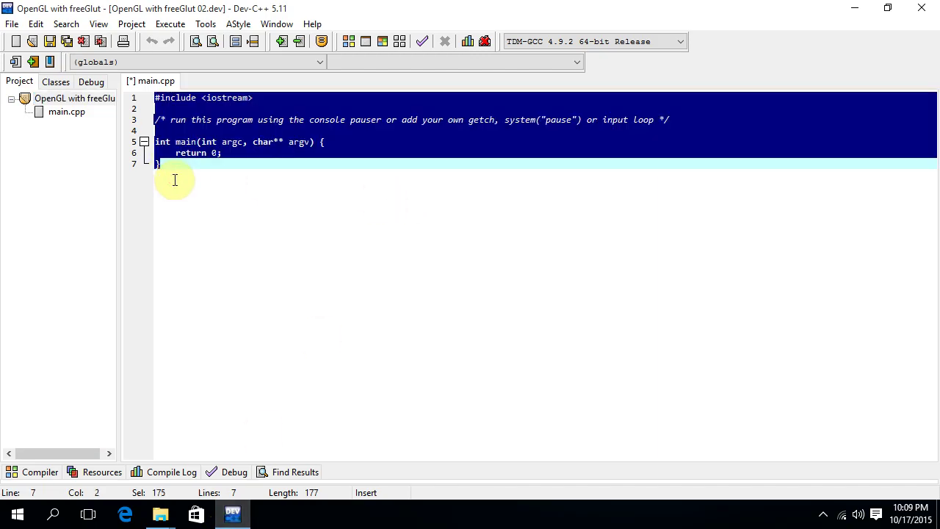
pyautogui.press('Delete')
pyautogui.hotkey('ctrl', 'v')
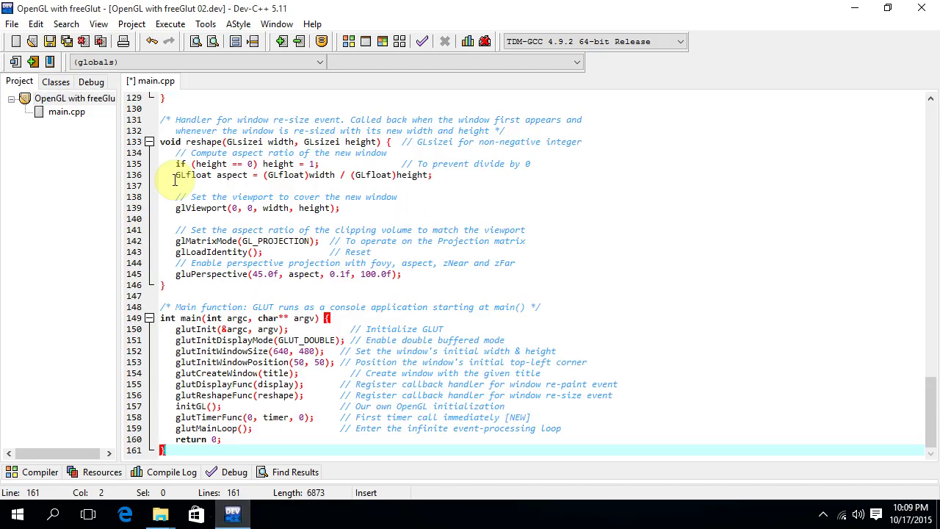
pyautogui.scroll(20, 325, 268)
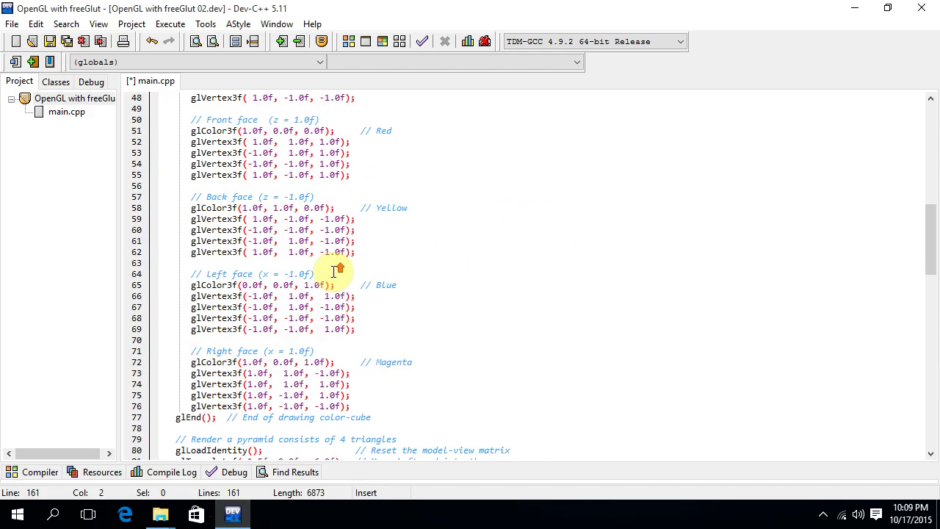